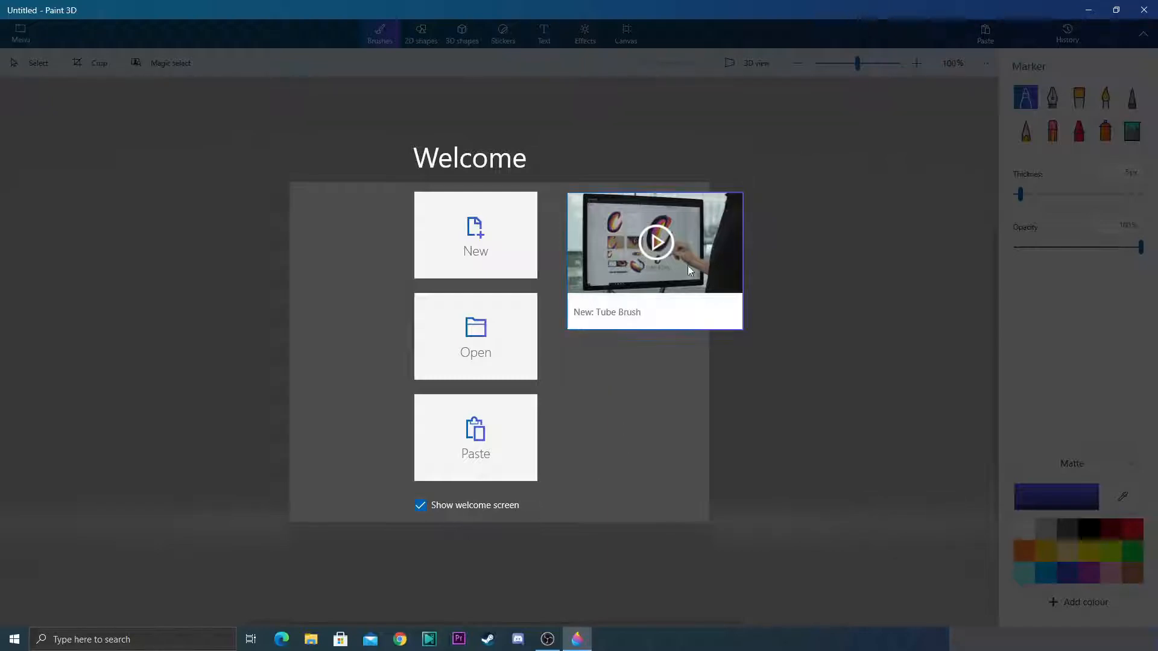
- Start a new blank project and test the marker with a freehand scribble on the canvas, undoing the scribble
click(464, 227)
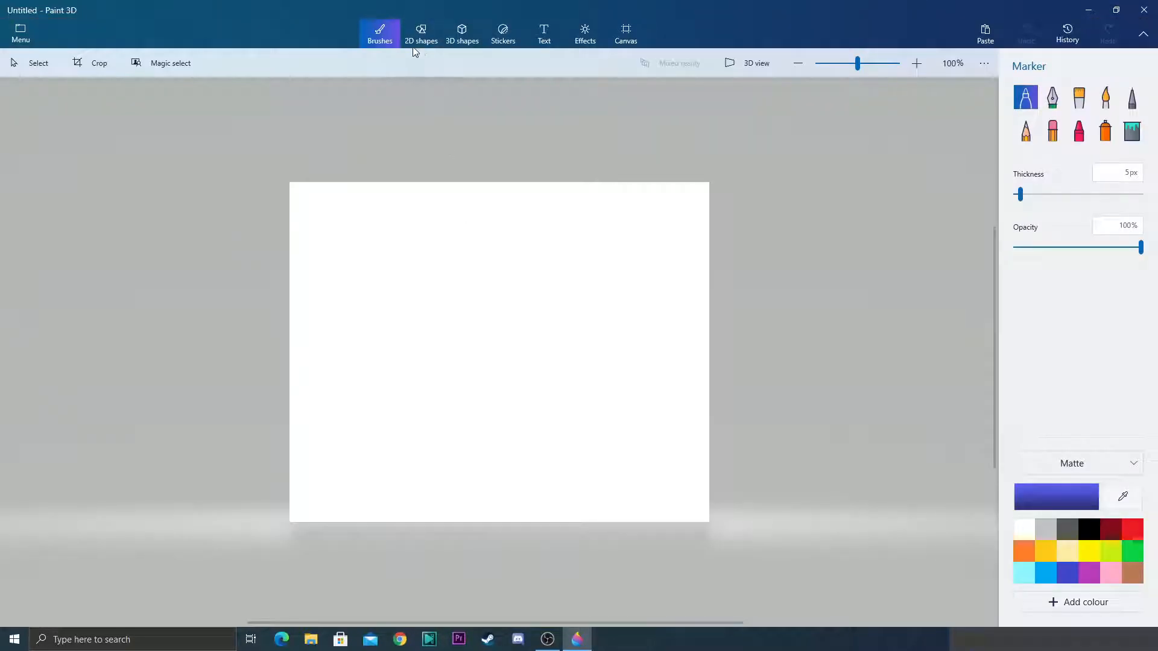
mouse_move(492, 315)
mouse_down()
mouse_move(476, 419)
mouse_move(390, 416)
mouse_move(479, 399)
mouse_up()
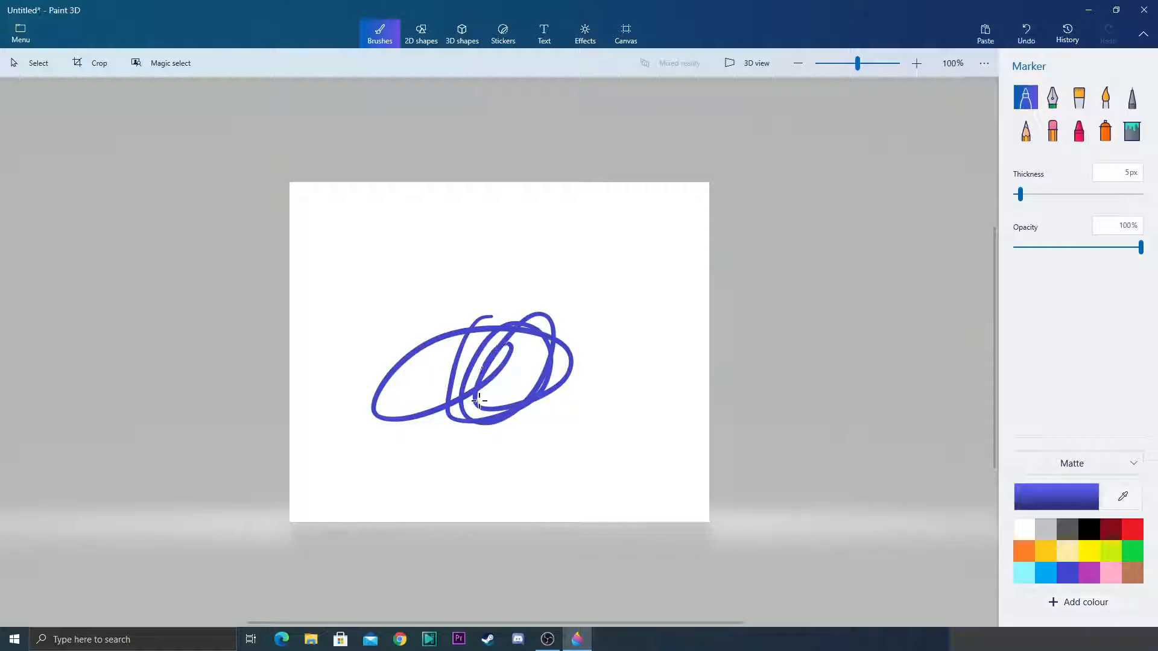
key(ctrl+z)
click(421, 33)
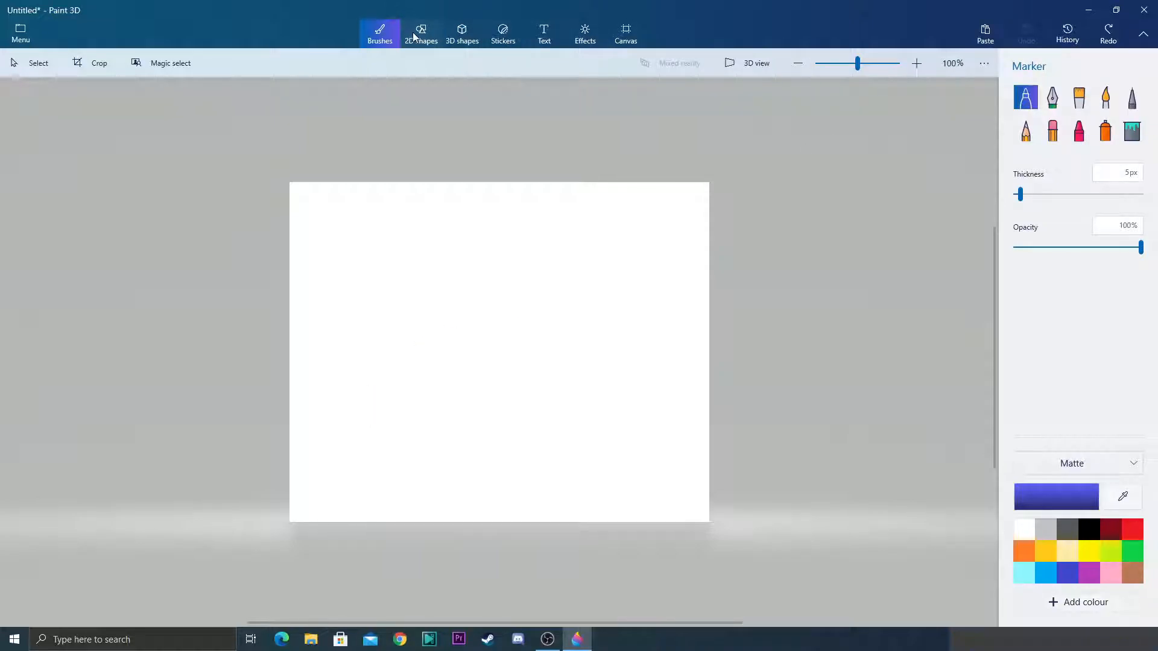
click(466, 31)
click(503, 33)
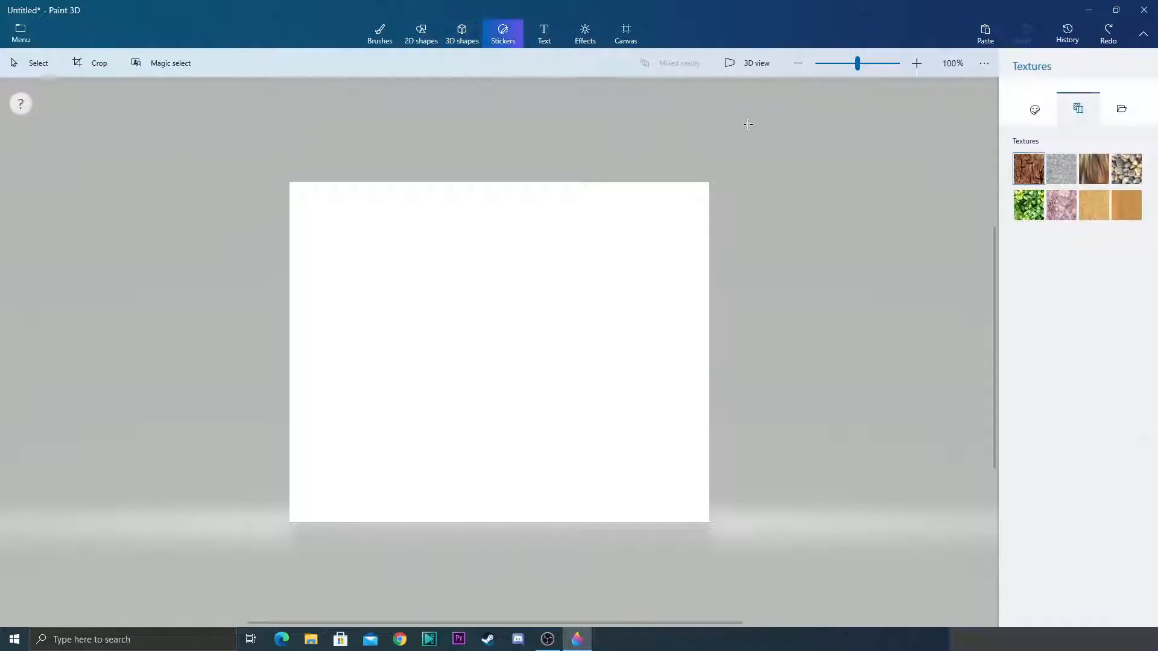
click(549, 38)
click(584, 40)
click(627, 40)
click(503, 33)
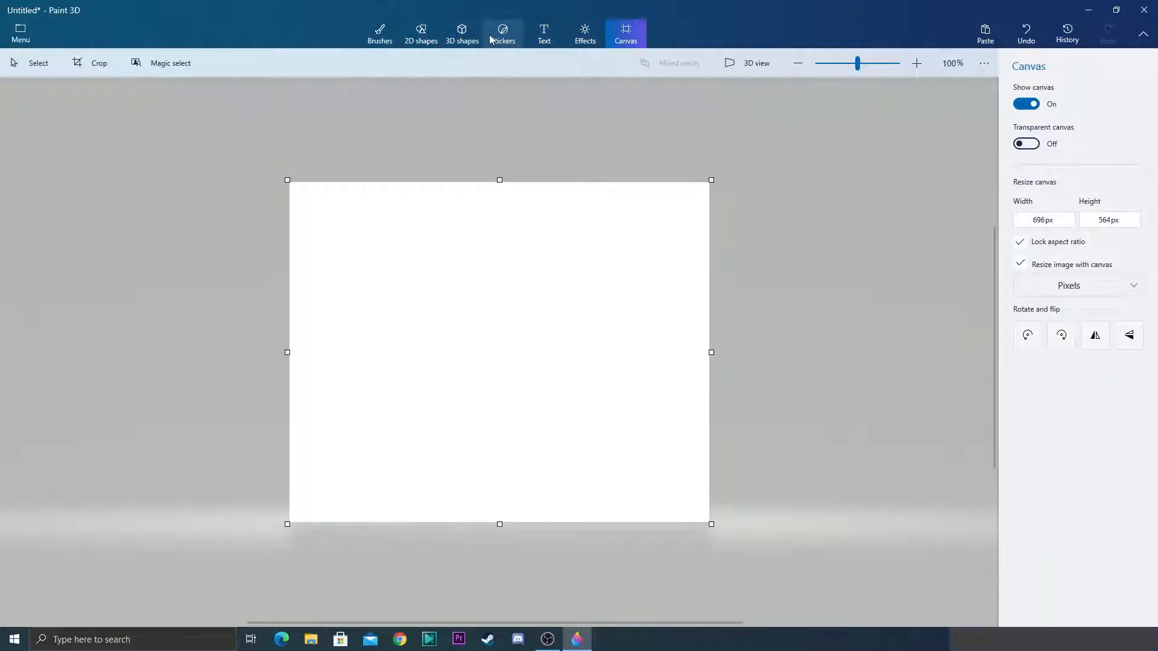
- Try the Gloss material for the 3D shapes and set it back to Matte
click(467, 37)
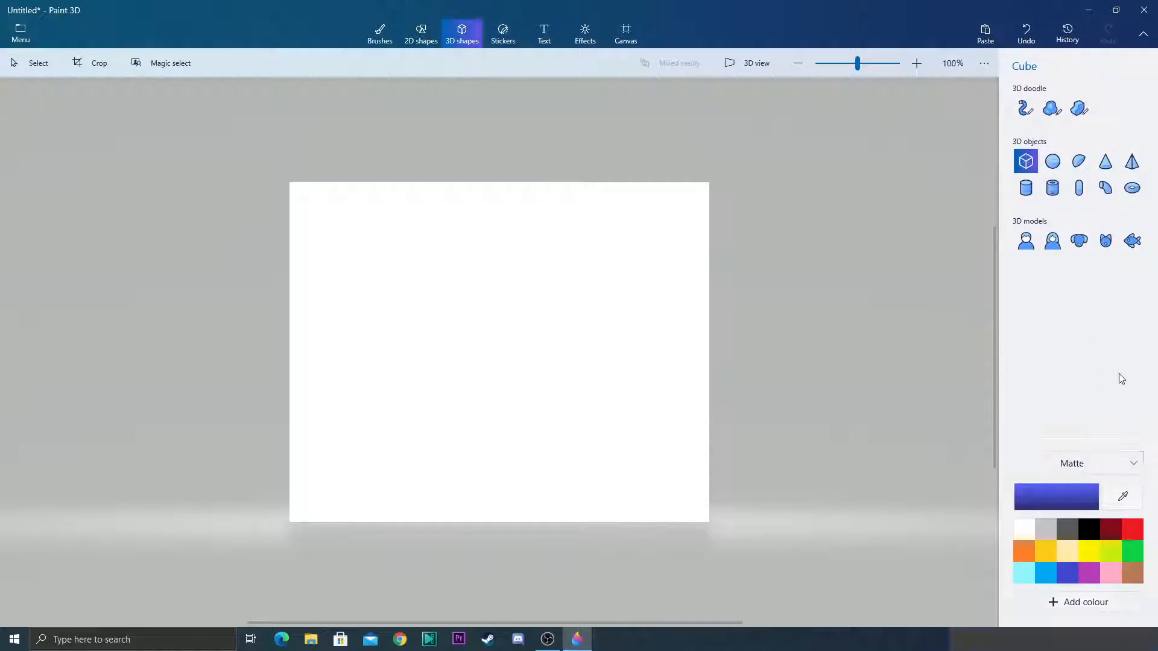
click(1116, 465)
click(1097, 483)
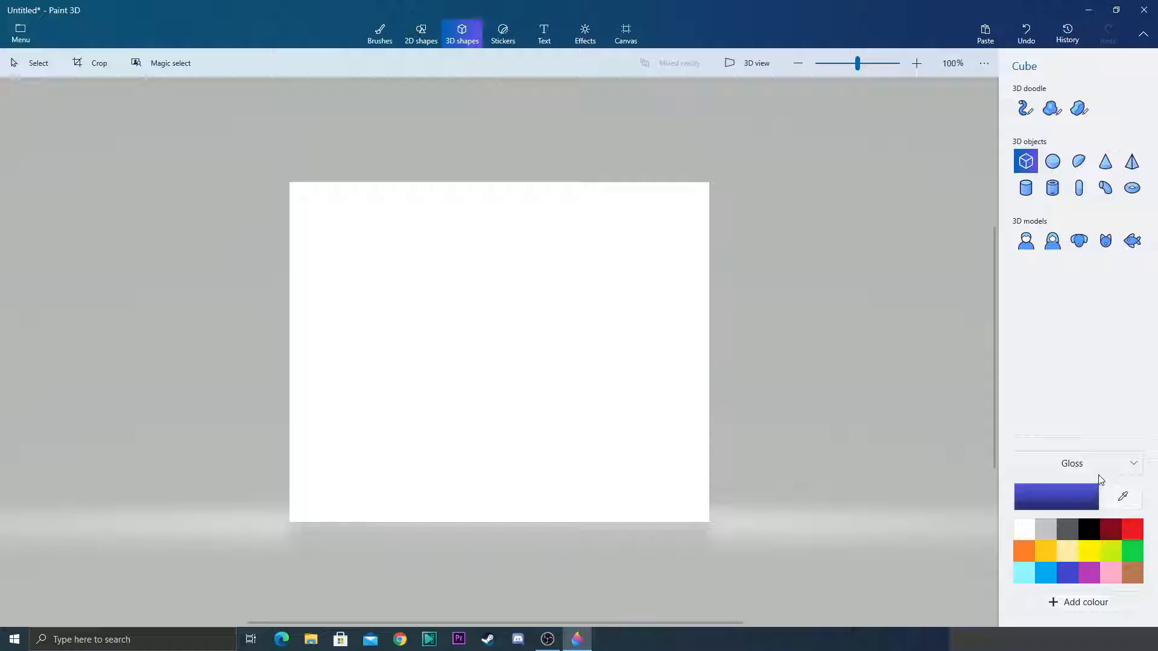
click(1101, 464)
click(1088, 441)
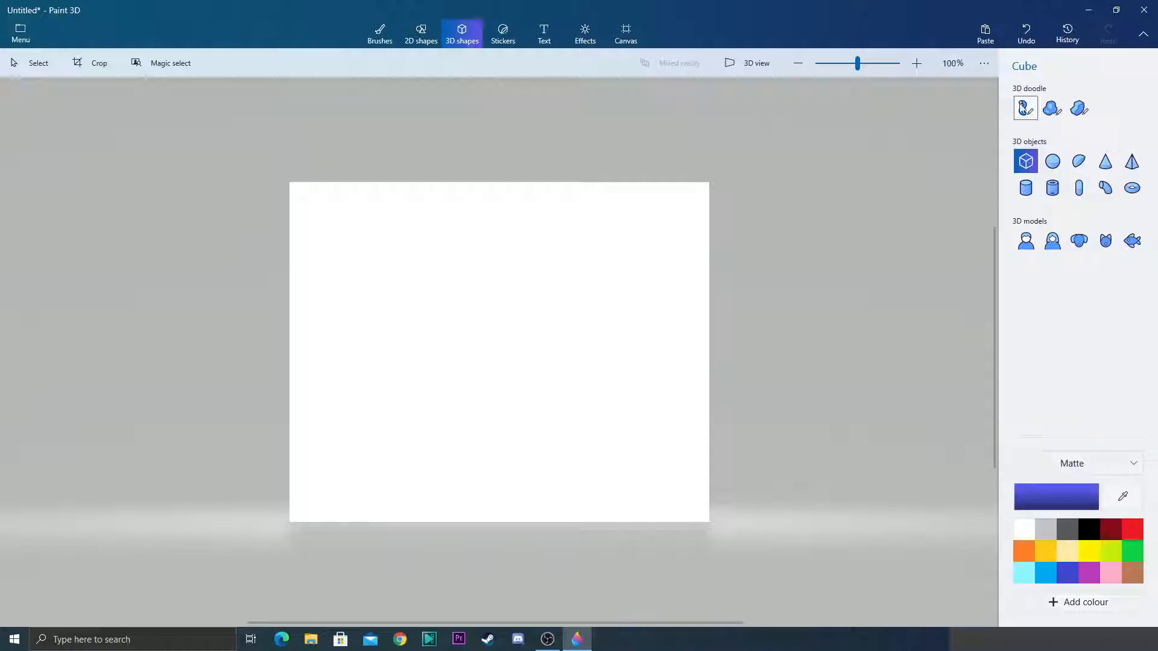
- Try the 3D tube brush with freehand looping strokes across the canvas, and undo them
click(1025, 109)
mouse_move(568, 285)
mouse_down()
mouse_move(506, 427)
mouse_move(526, 294)
mouse_move(410, 394)
mouse_move(462, 280)
mouse_up()
mouse_move(394, 356)
mouse_down()
mouse_move(284, 468)
mouse_move(310, 482)
mouse_up()
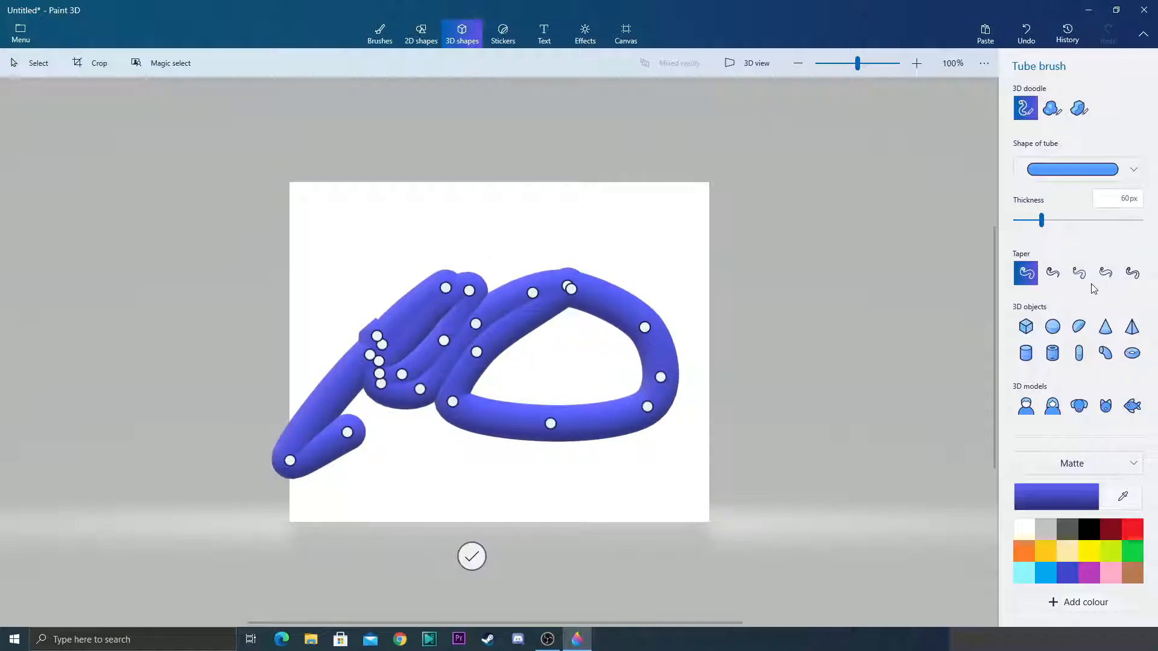
key(ctrl+z)
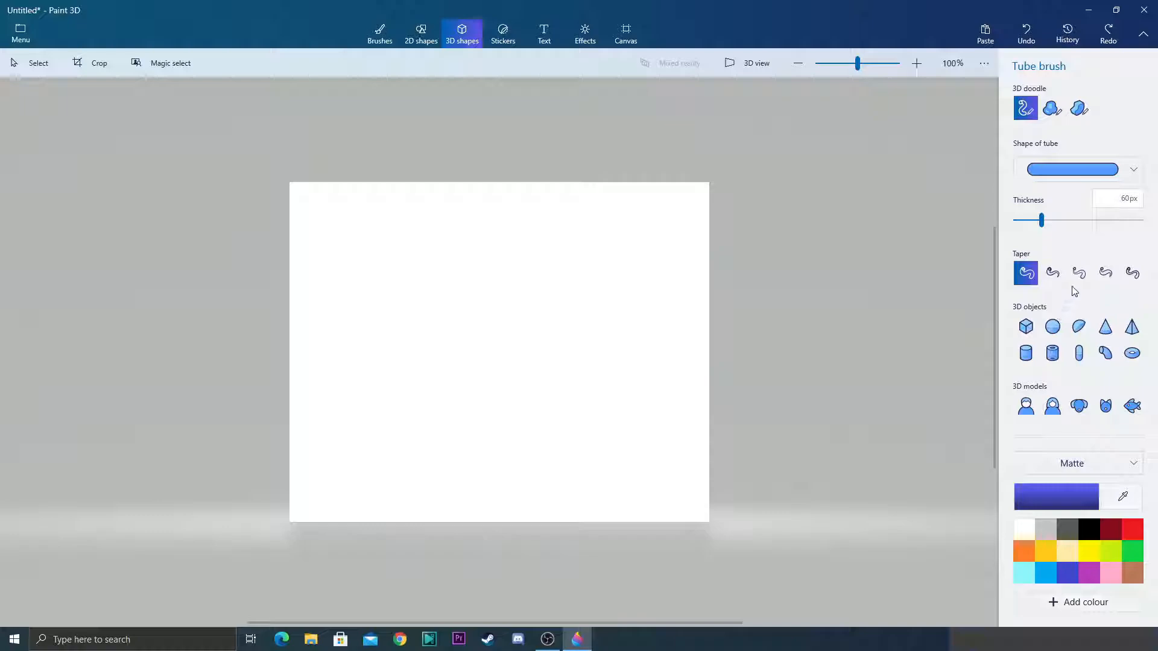
- Draw a blue 3D cube in the middle of the canvas, and turn and move it to the canvas's upper-left area
click(1025, 327)
mouse_move(415, 302)
mouse_down()
mouse_move(509, 387)
mouse_move(575, 410)
mouse_up()
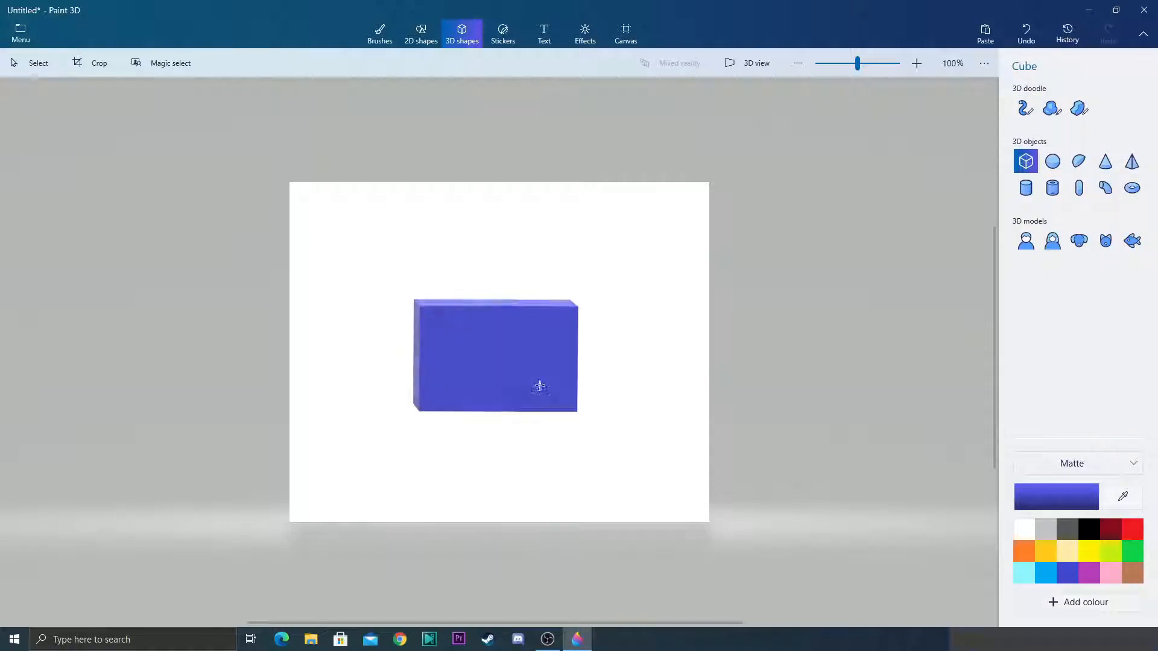
drag(612, 360, 574, 264)
drag(506, 370, 416, 265)
drag(407, 337, 443, 337)
click(584, 344)
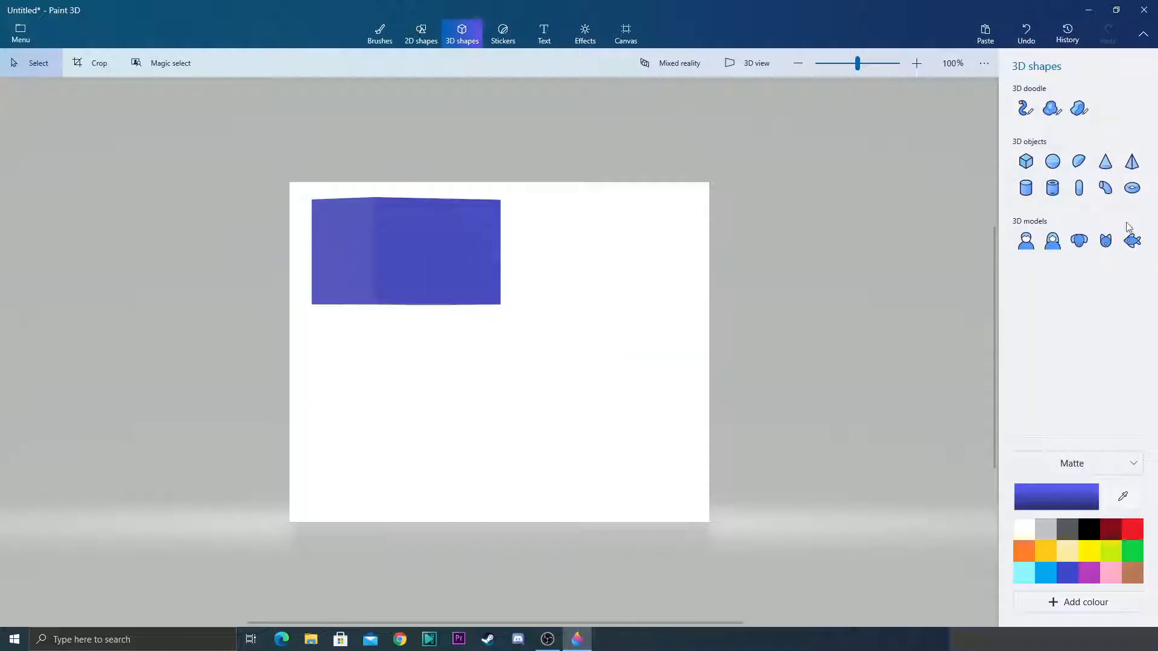
- Add a pink 3D pyramid beside the blue cube, rotating it and moving it to the right half of the canvas
click(1132, 162)
click(1094, 536)
click(1108, 575)
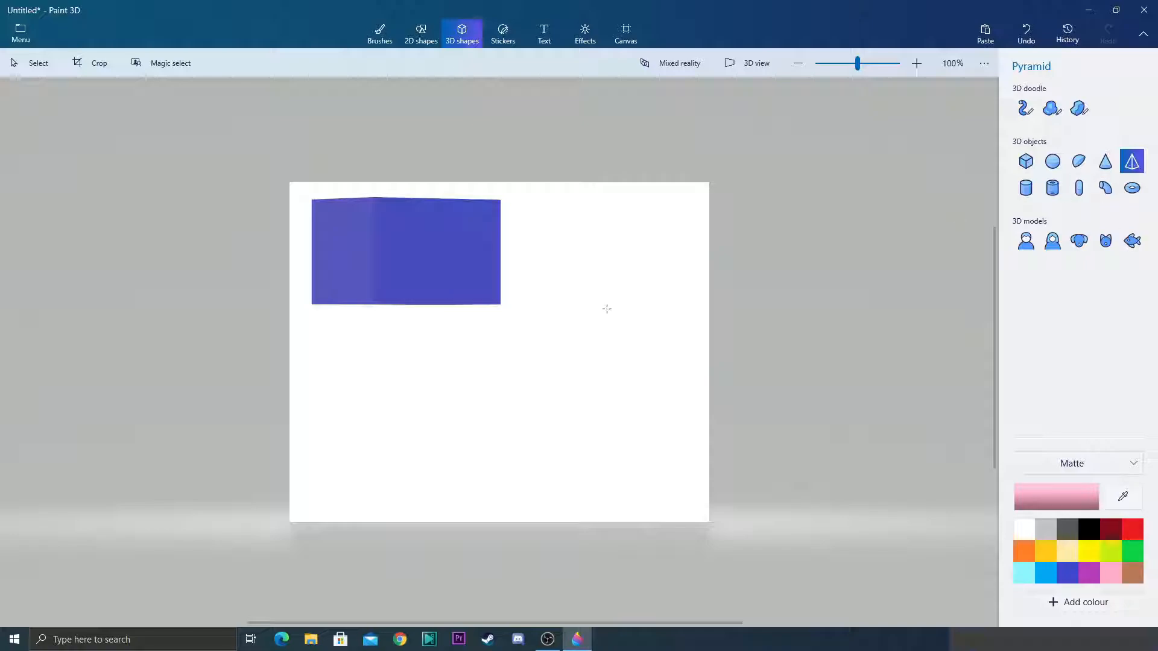
drag(606, 309, 446, 481)
drag(533, 526, 718, 458)
drag(548, 444, 604, 384)
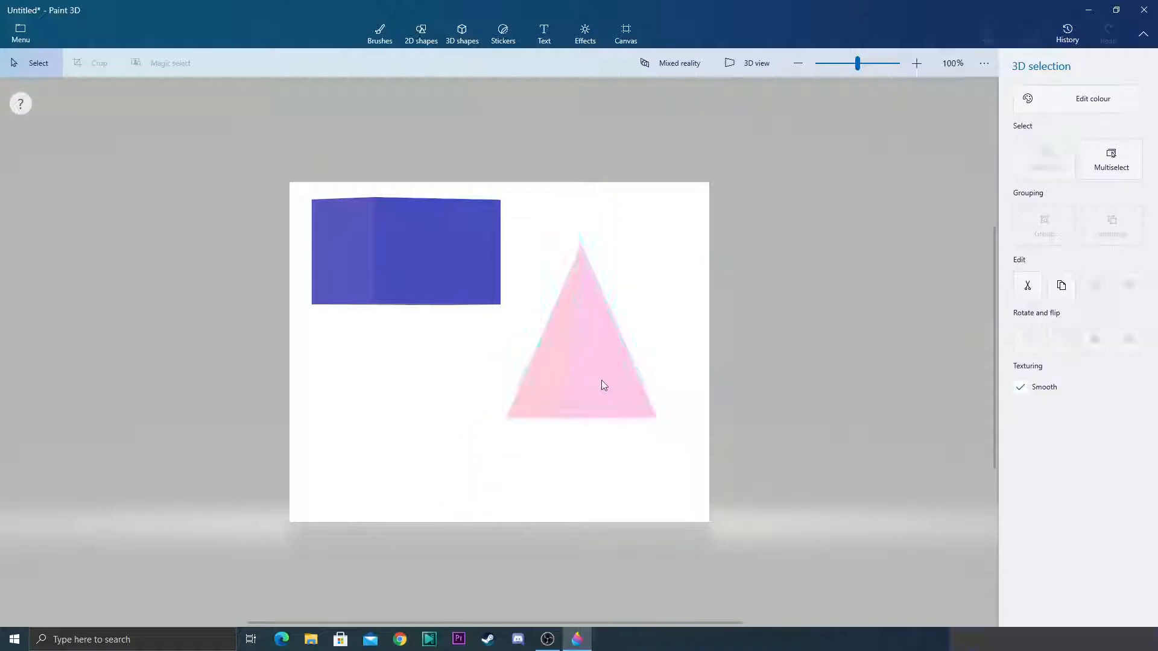
- Undo the pyramid and the cube's rotation and move, and delete the blue cube to clear the canvas
key(ctrl+z)
key(ctrl+z)
key(ctrl+z)
key(ctrl+z)
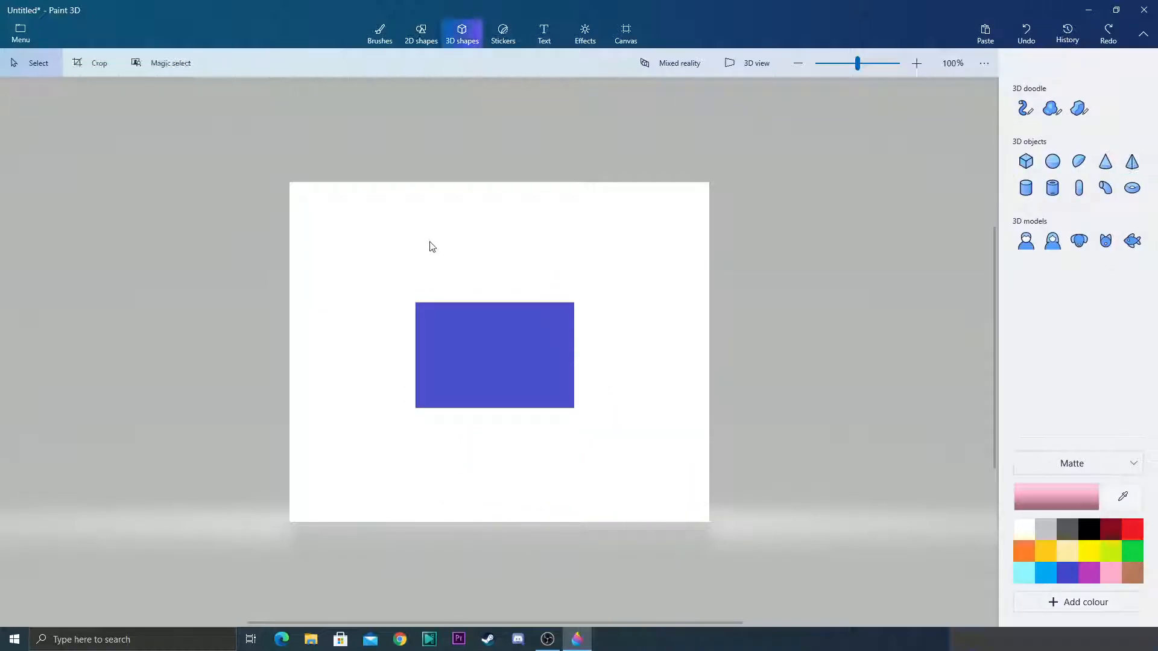
click(471, 358)
key(Delete)
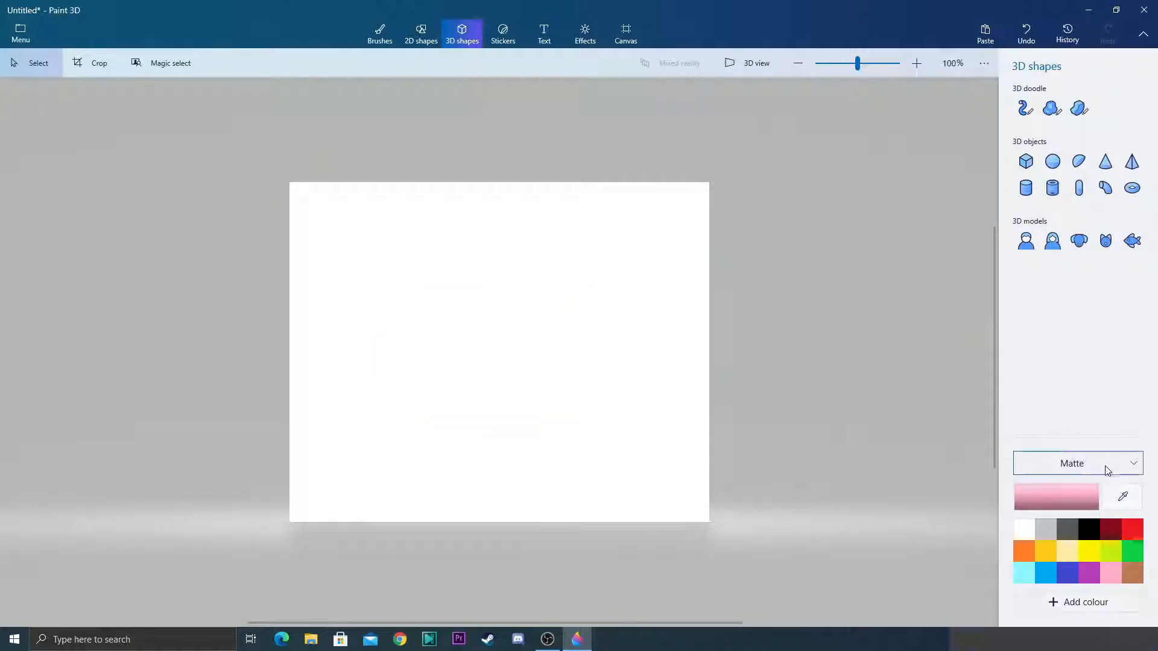
- Try a pink Polished metal 3D cat model on the canvas, spin it around its vertical axis, and delete it
click(1105, 468)
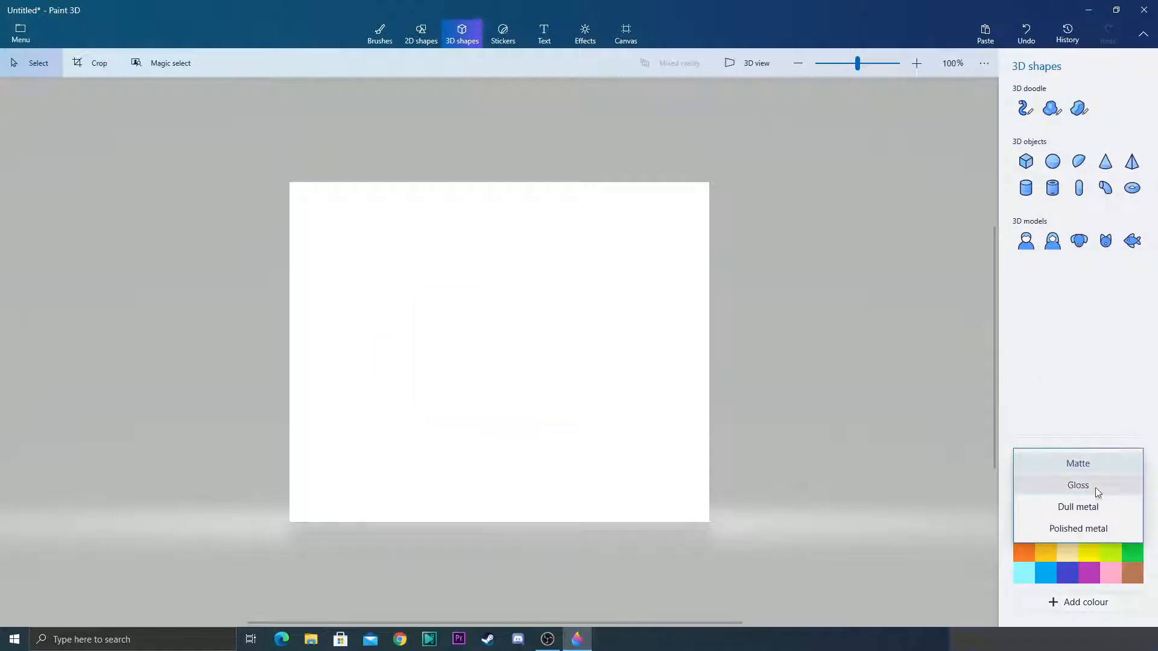
click(1086, 528)
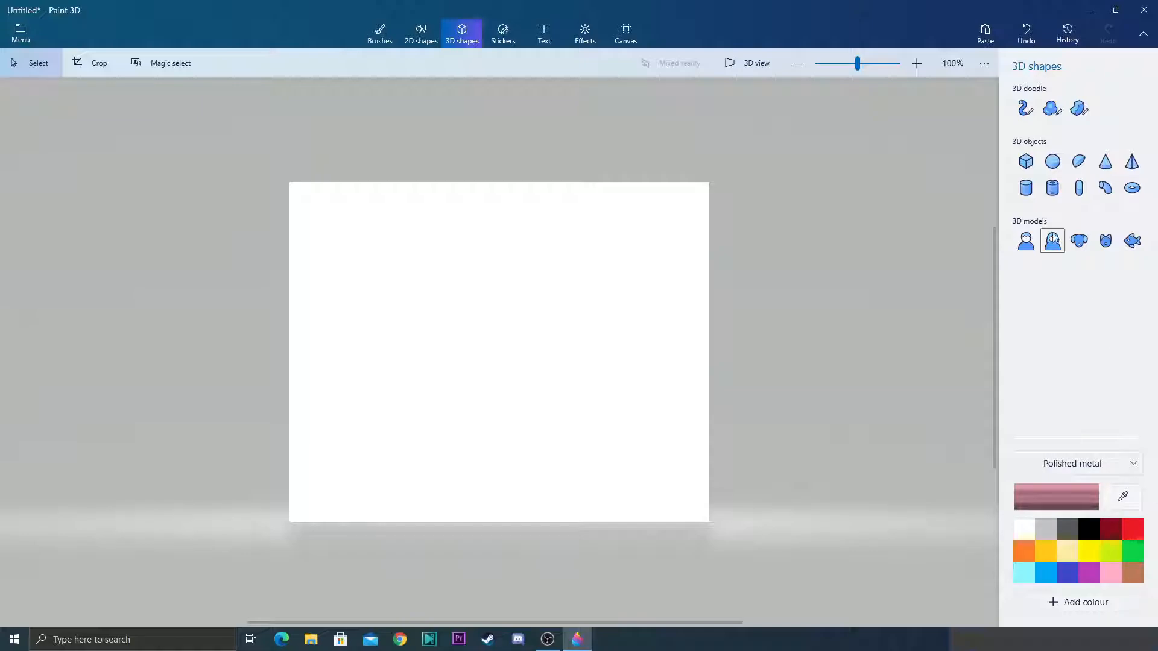
click(1110, 243)
drag(439, 332, 561, 405)
drag(494, 438, 279, 434)
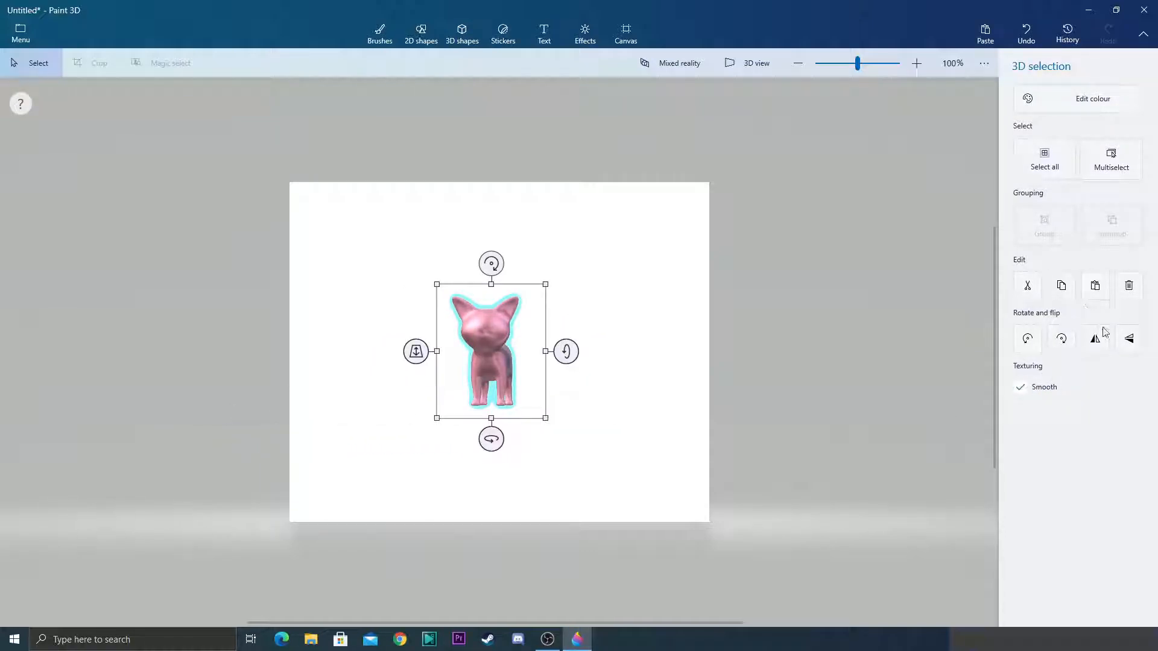
mouse_move(857, 68)
mouse_down()
mouse_move(878, 66)
mouse_move(839, 70)
mouse_move(861, 67)
mouse_move(848, 66)
mouse_up()
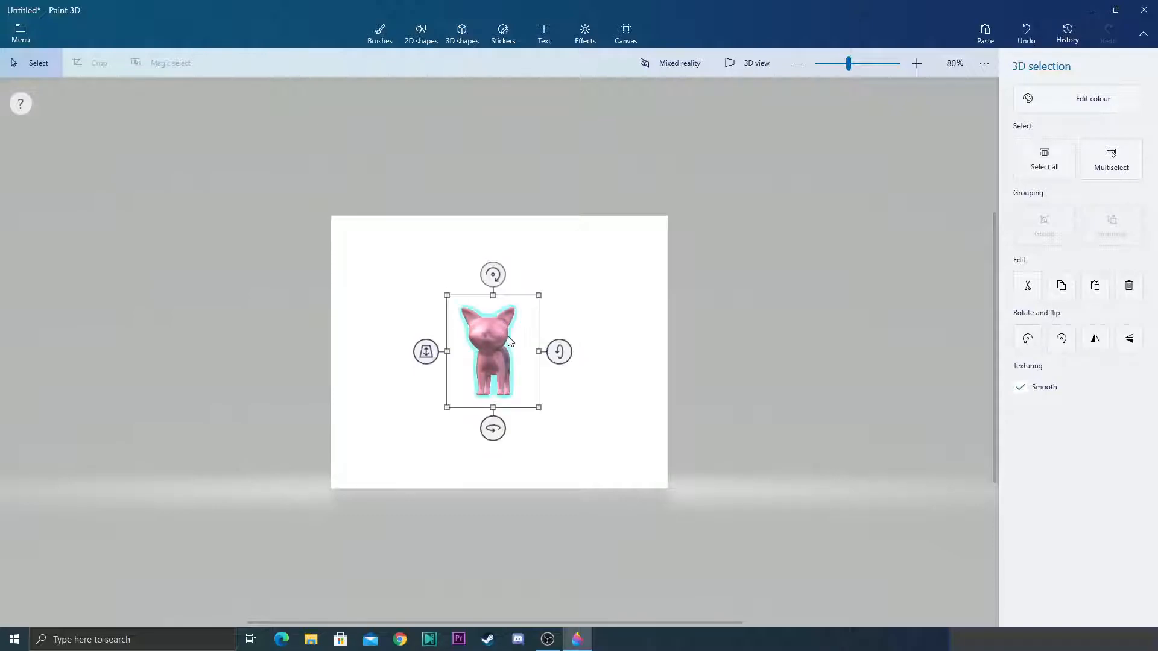
key(Delete)
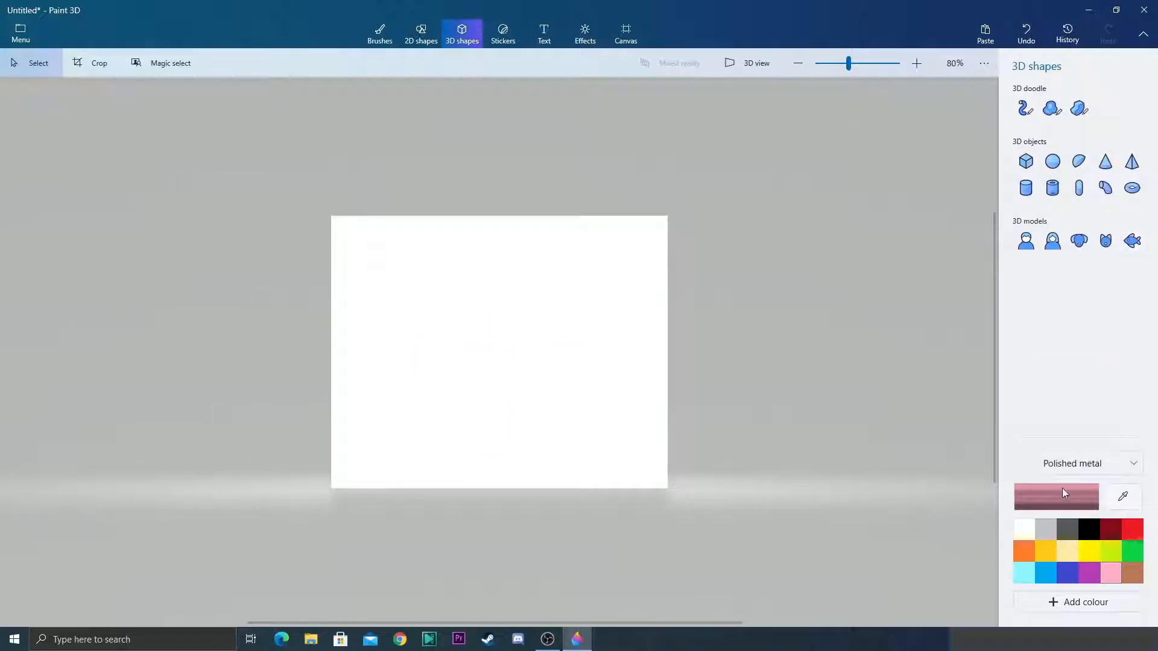
- Add a pink 3D cat model with the Matte material near the canvas centre and spin it around its vertical axis
click(1072, 463)
click(1085, 398)
click(1105, 241)
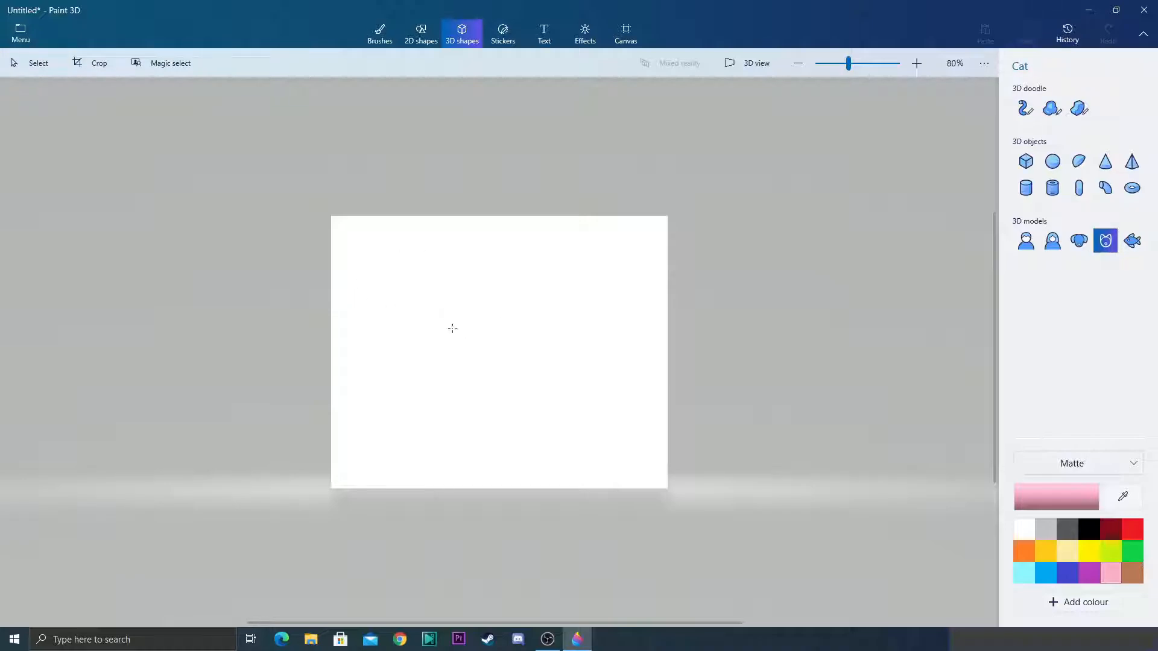
drag(452, 327, 605, 434)
drag(528, 466, 296, 469)
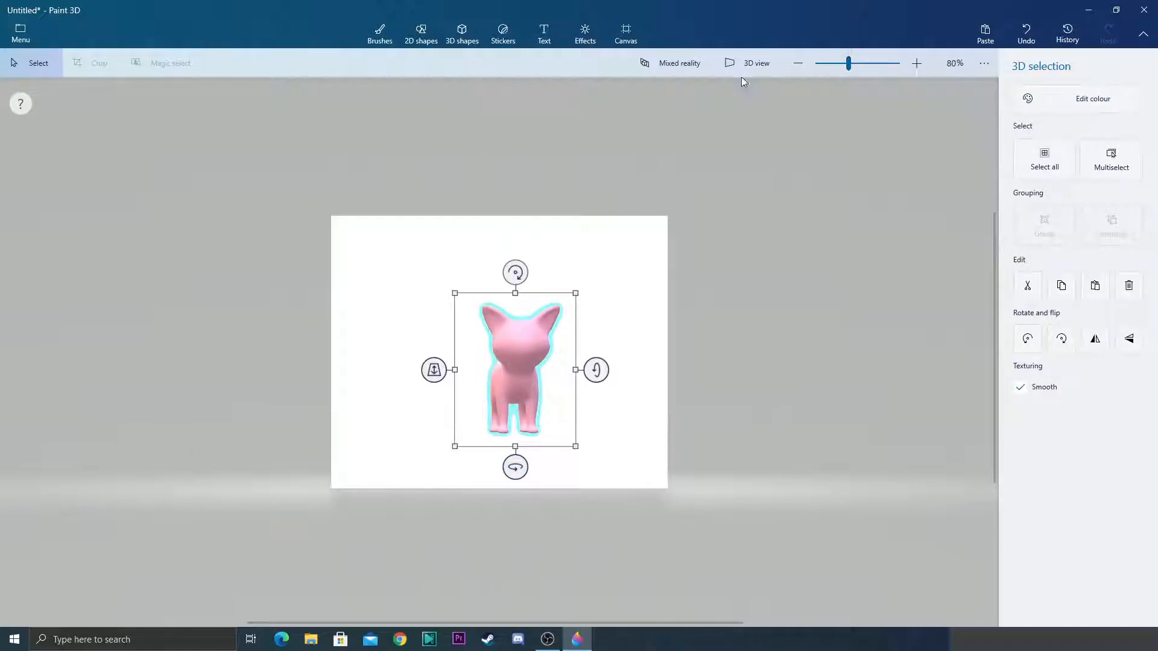
- Place an unfilled 2D circle as an eye on the right side of the cat's face
click(462, 33)
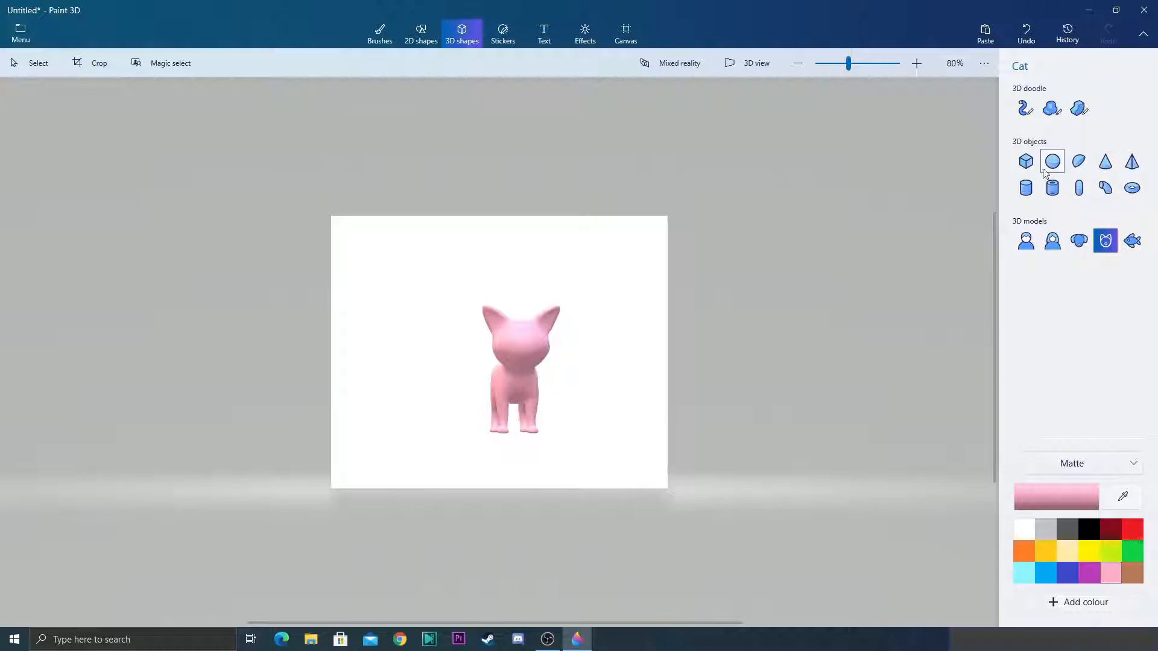
click(425, 37)
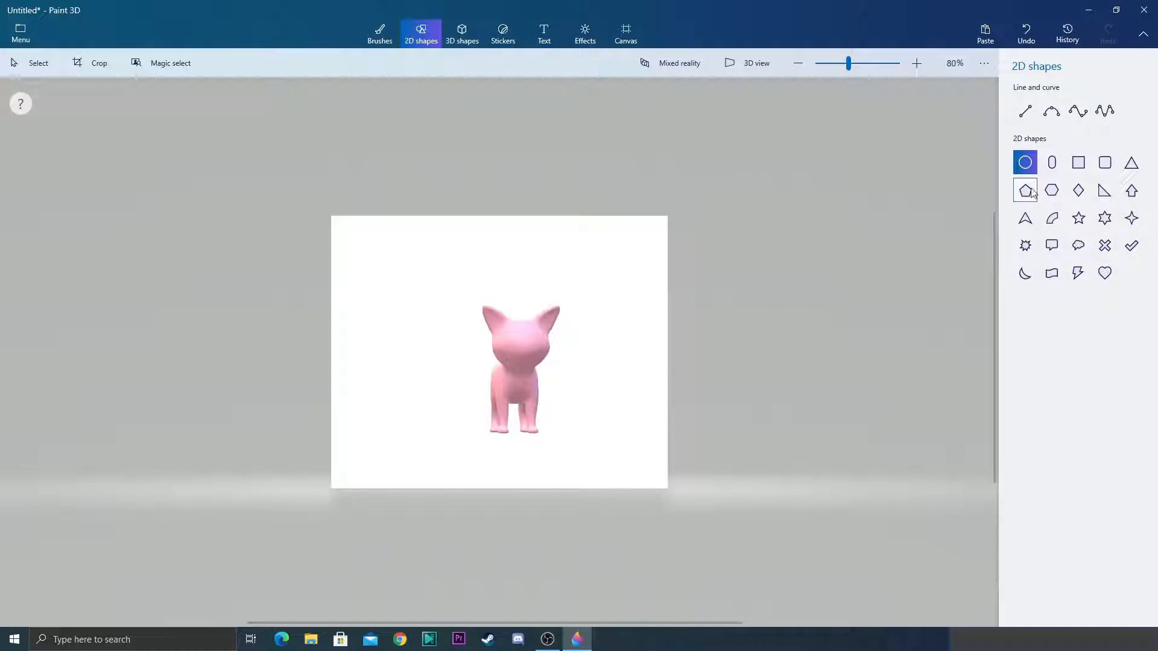
mouse_move(599, 359)
mouse_down()
mouse_move(564, 399)
mouse_move(578, 379)
mouse_move(529, 341)
mouse_move(539, 348)
mouse_up()
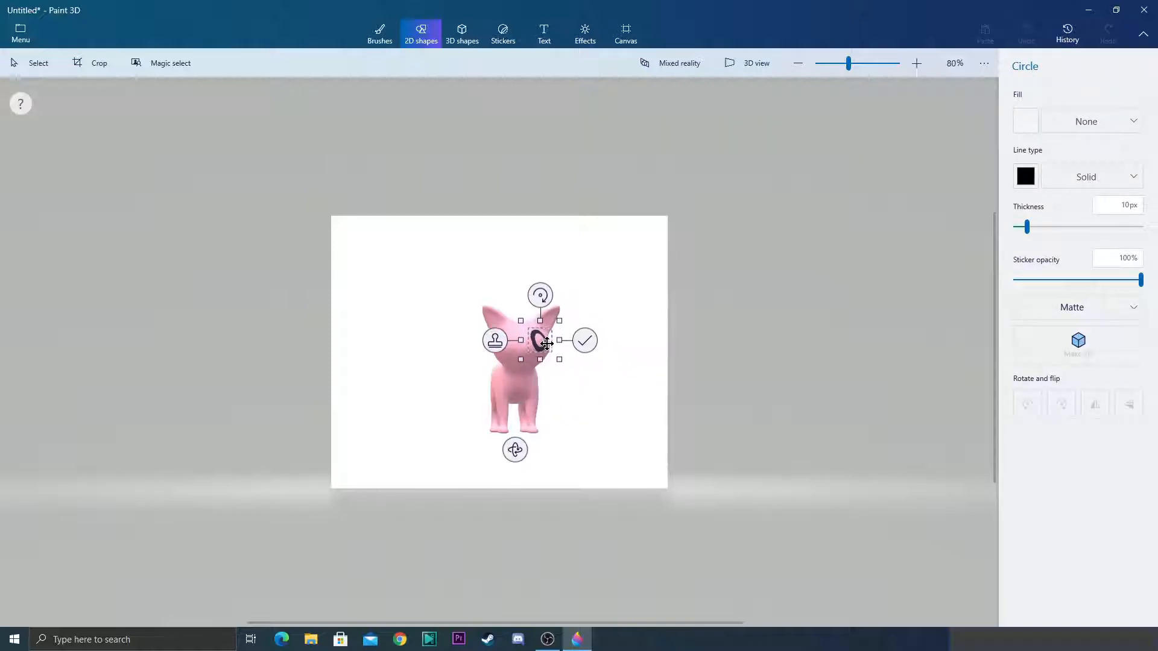
click(516, 414)
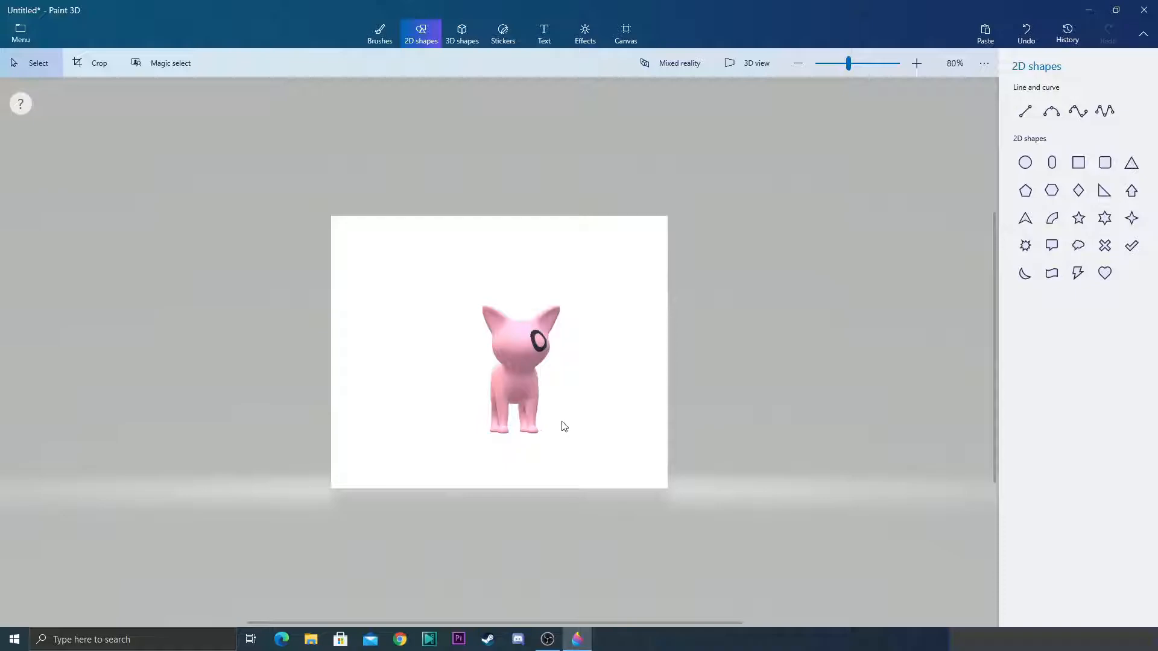
- Move the cat around the canvas to test whether the eye stays attached, and undo the moves and the eye
drag(518, 413, 478, 414)
click(628, 384)
click(508, 350)
mouse_move(508, 350)
mouse_down()
mouse_move(483, 353)
mouse_move(496, 350)
mouse_up()
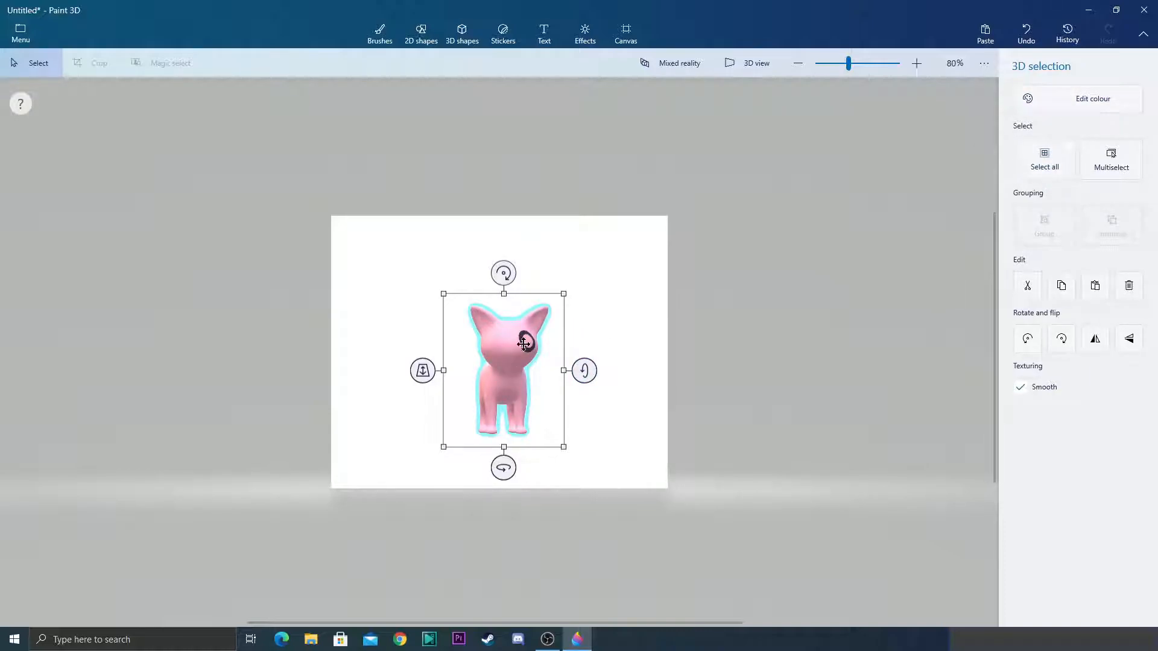
click(634, 332)
click(526, 344)
mouse_move(524, 336)
mouse_down()
mouse_move(536, 327)
mouse_move(526, 334)
mouse_up()
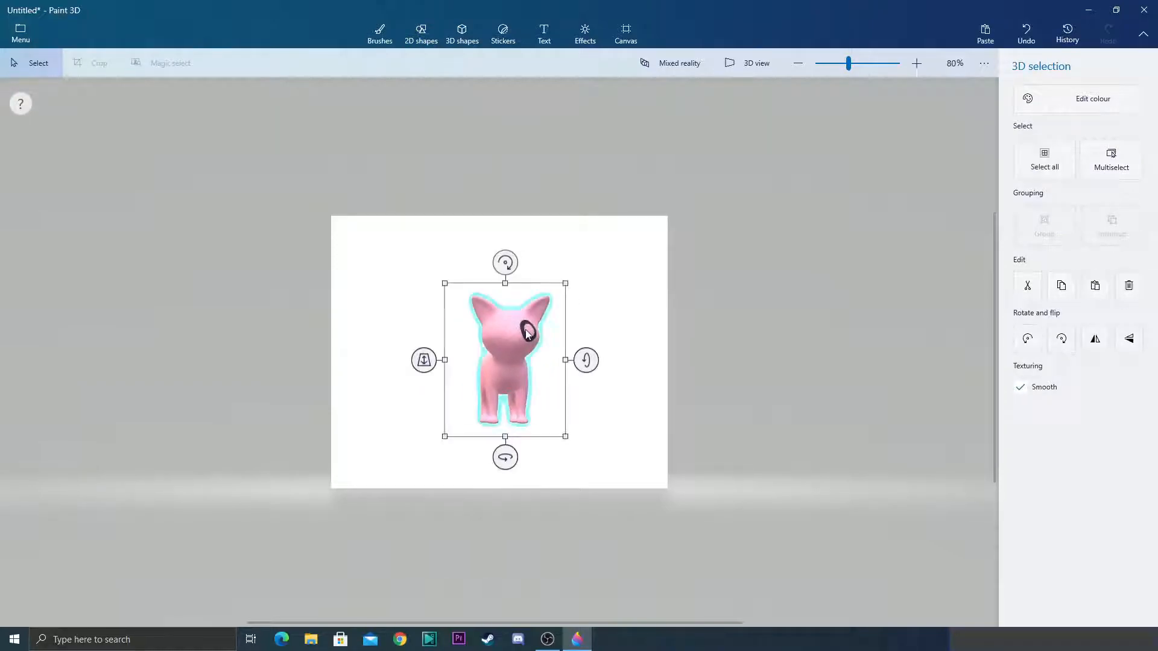
key(ctrl+z)
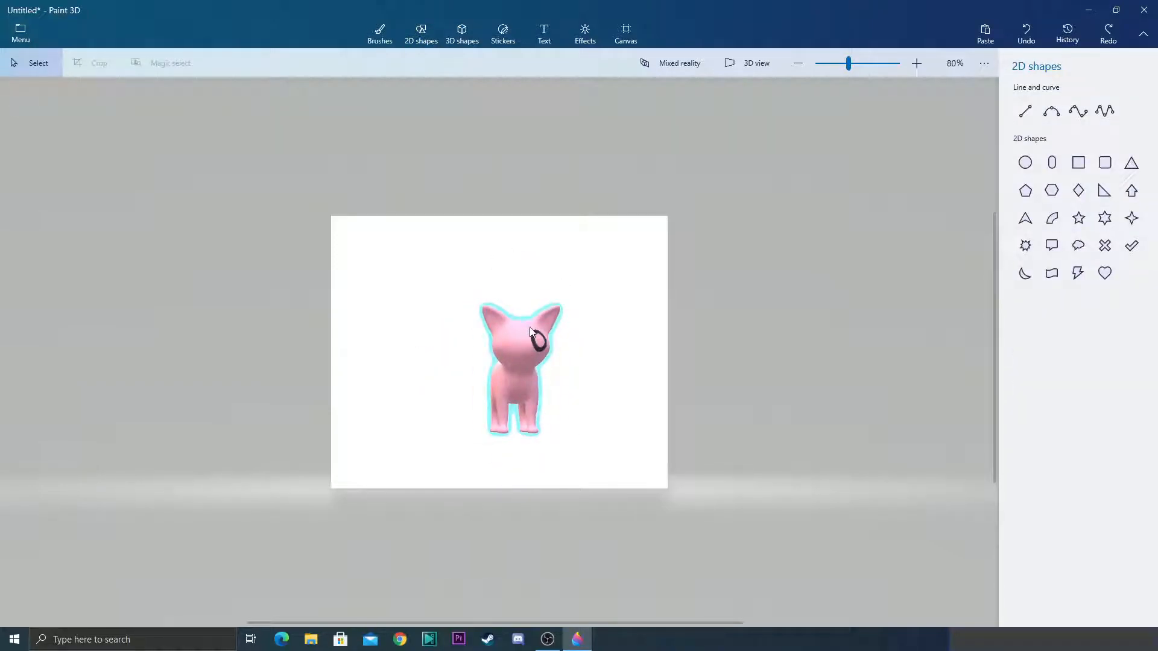
- Draw a small 2D circle as an eye on the right side of the cat's face with a solid white fill
click(1052, 162)
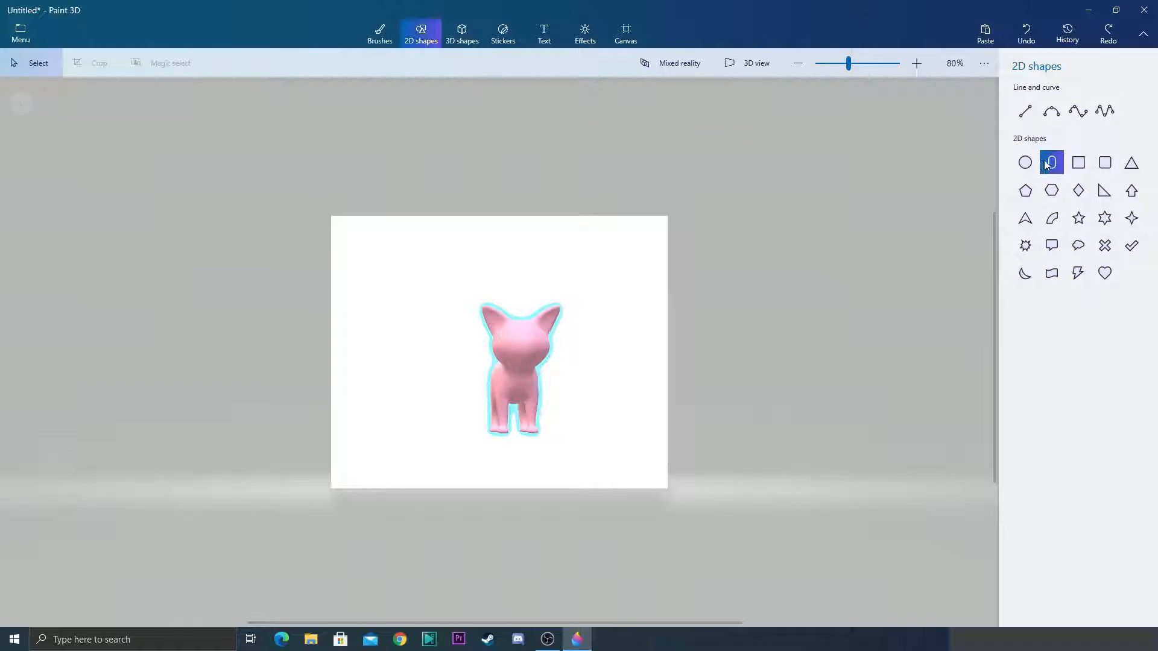
click(1025, 162)
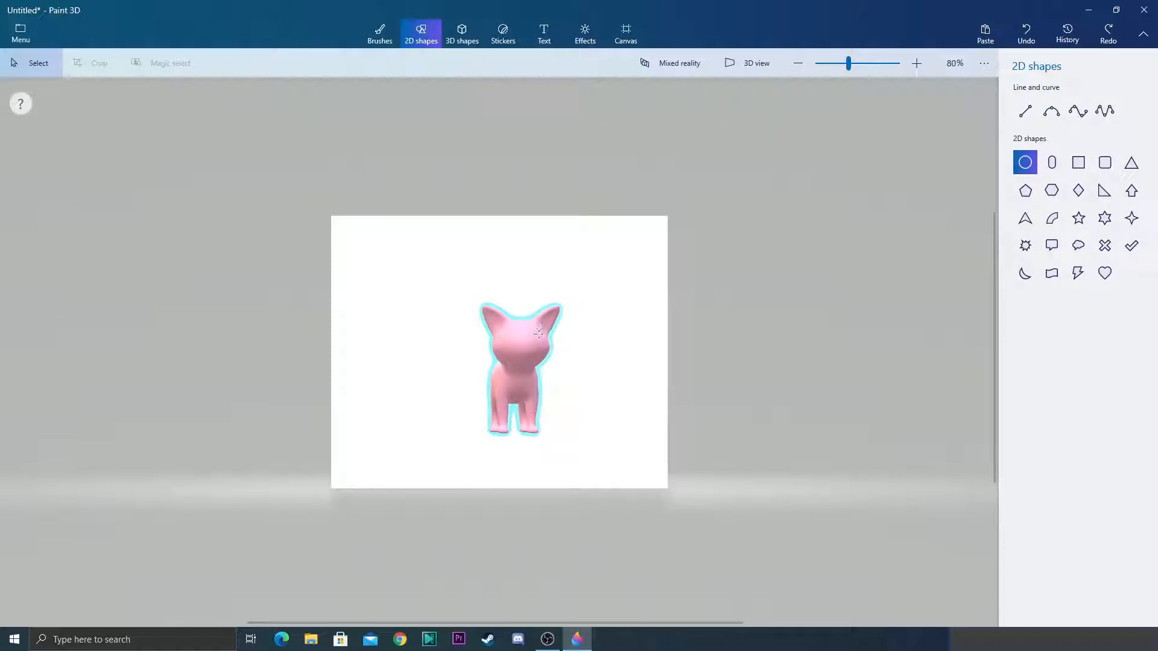
drag(521, 354, 546, 352)
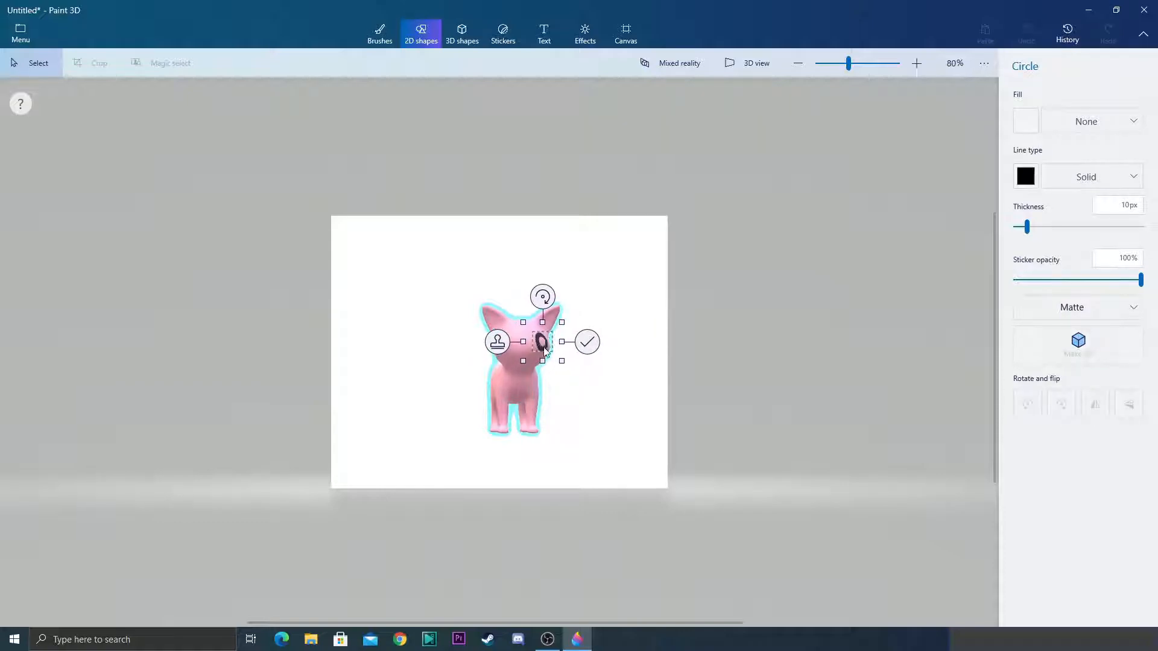
click(1068, 120)
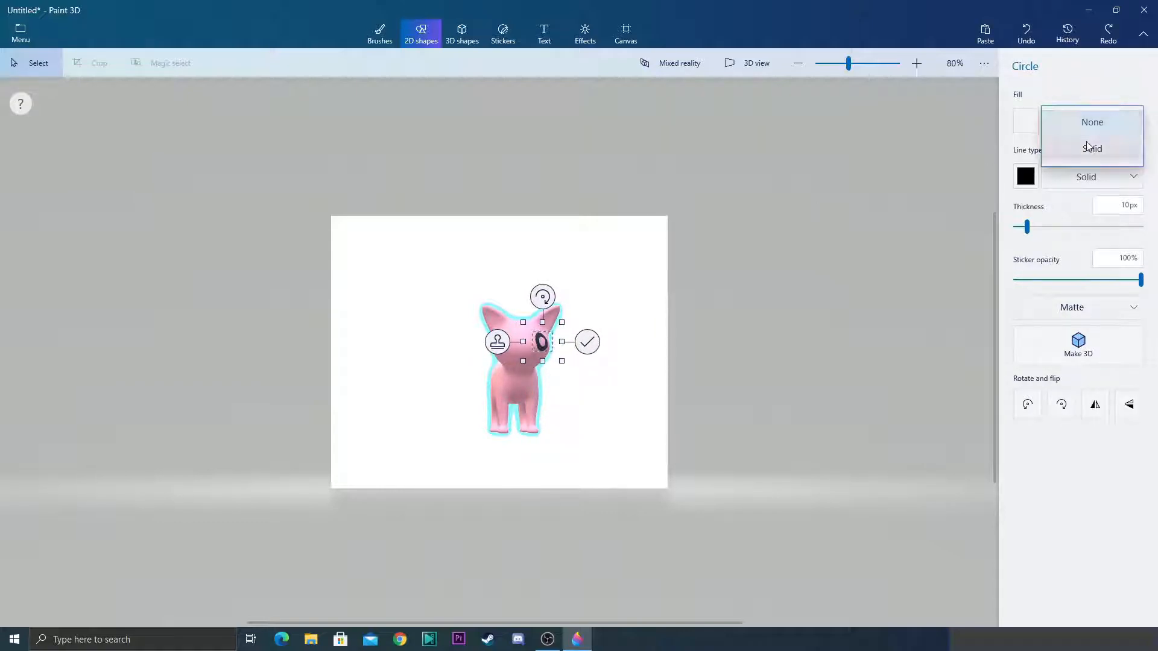
click(1092, 148)
click(1025, 121)
click(972, 165)
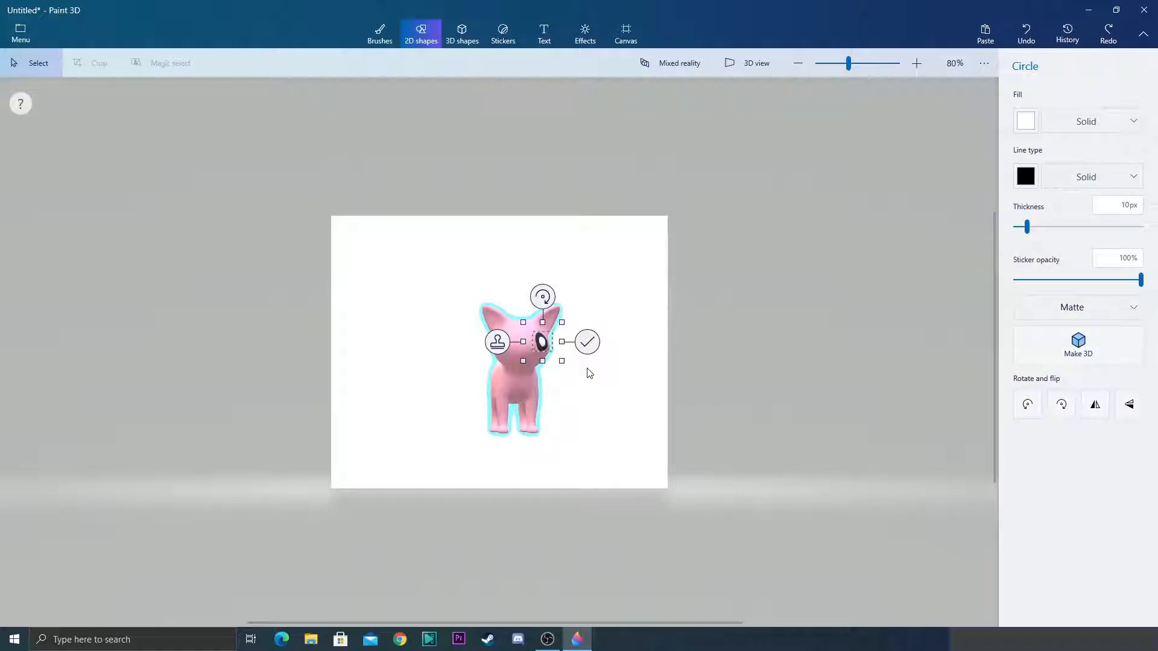
key(ctrl+v)
drag(384, 236, 430, 336)
right_click(431, 336)
key(Escape)
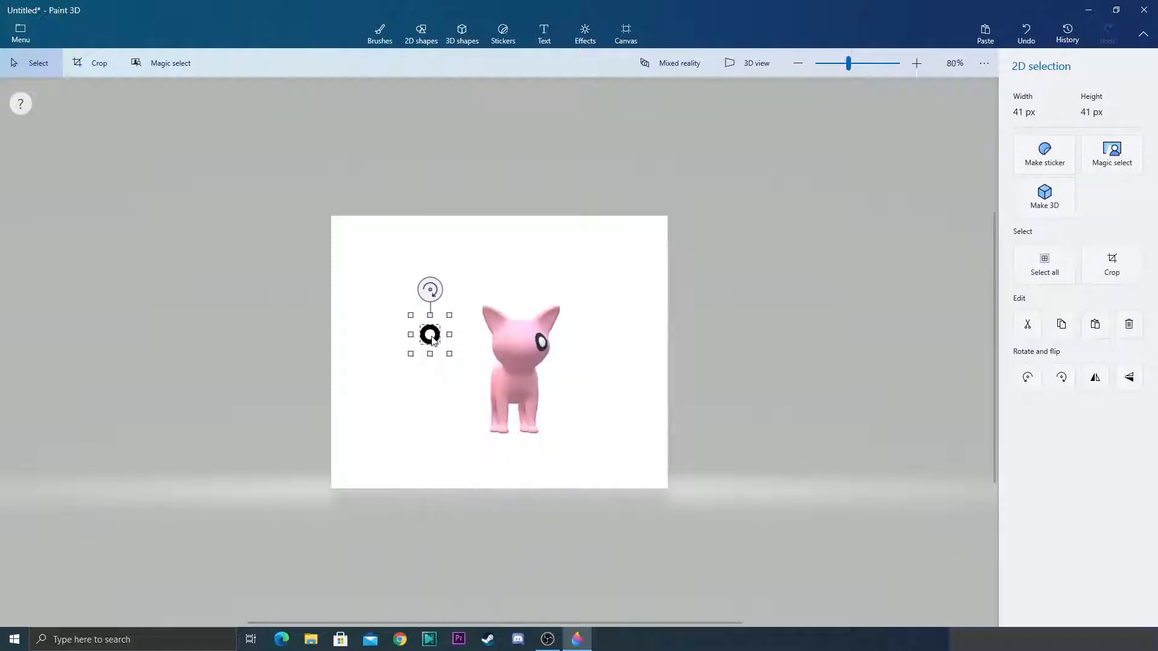
key(Delete)
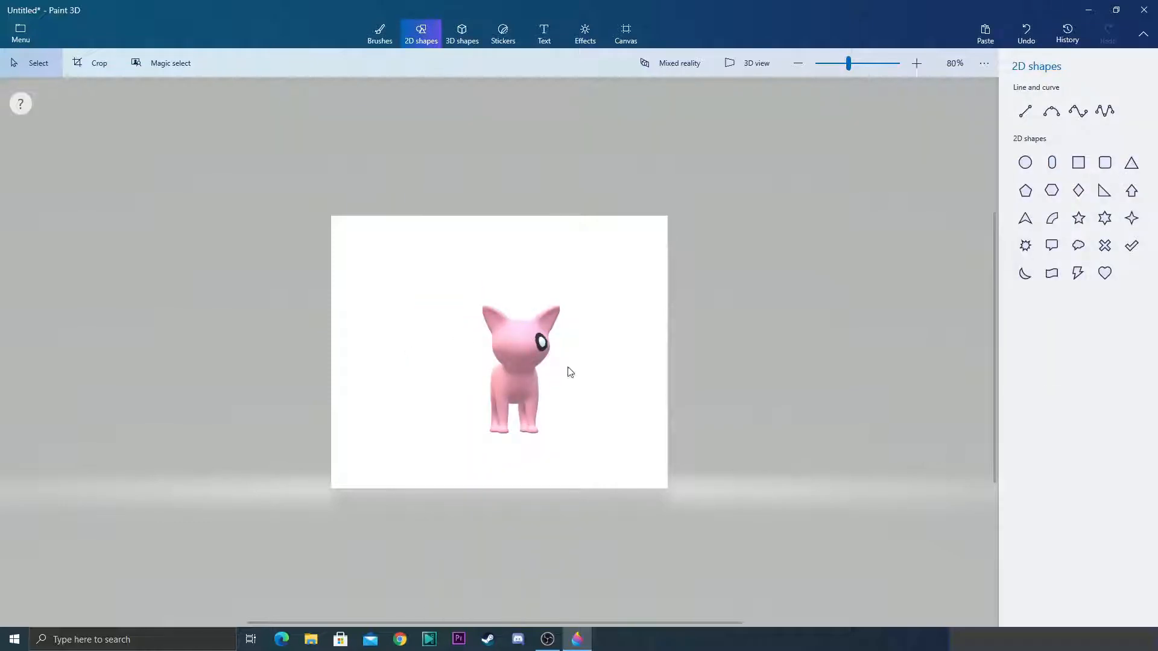
- Draw a matching 2D circle with a solid white fill as the second eye on the left side of the cat's face
click(1024, 165)
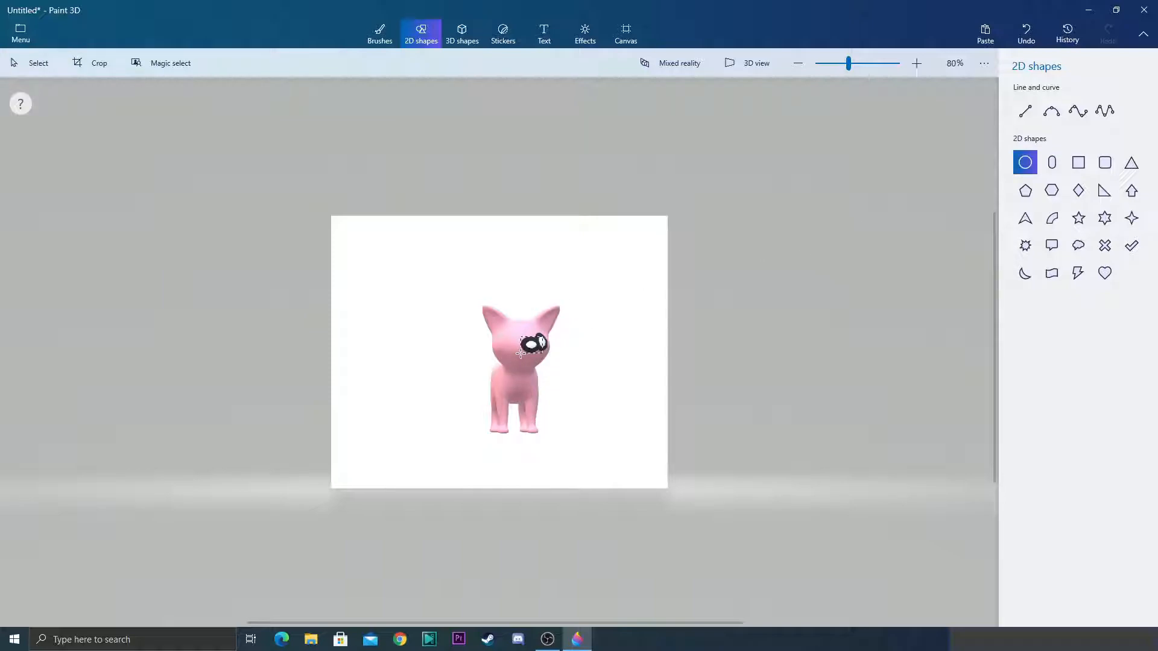
drag(533, 345, 507, 343)
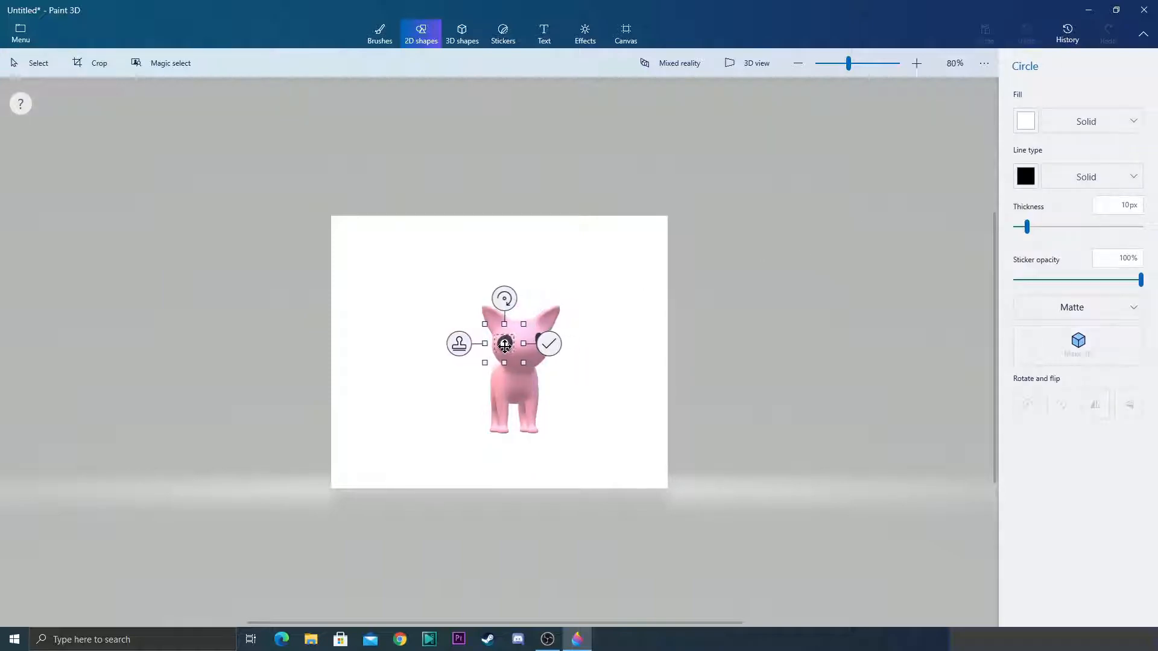
click(607, 362)
- Select the cat and rotate it until its face points straight to the front, and deselect it
drag(590, 363, 501, 382)
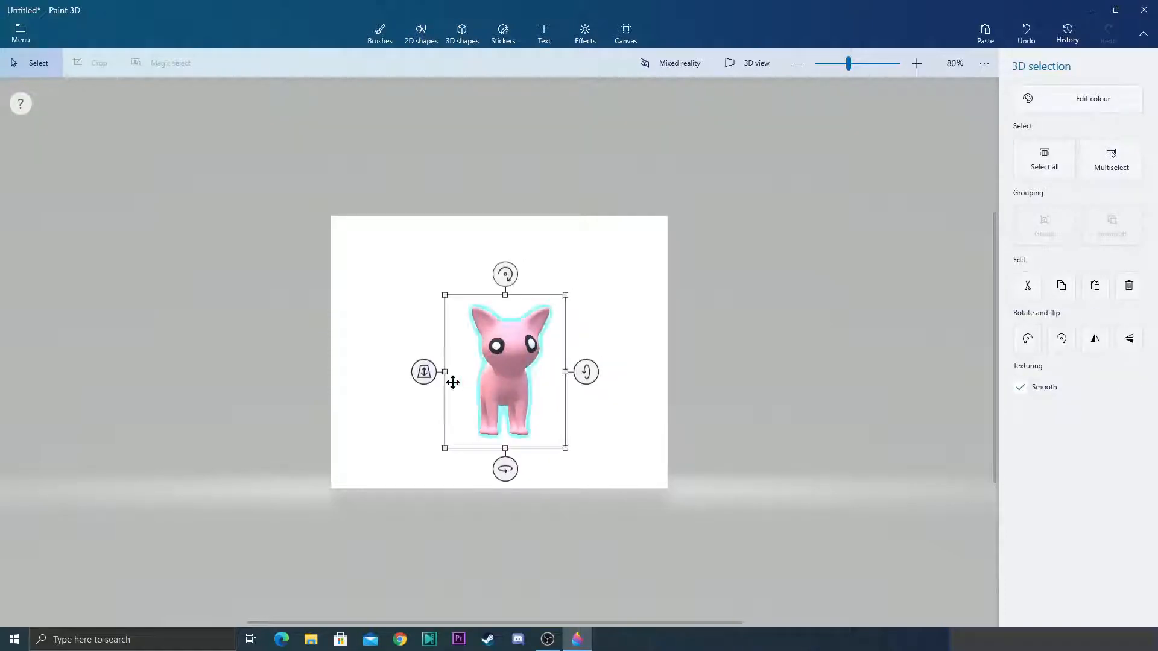
drag(587, 373, 565, 380)
mouse_move(504, 473)
mouse_down()
mouse_move(483, 469)
mouse_move(510, 468)
mouse_up()
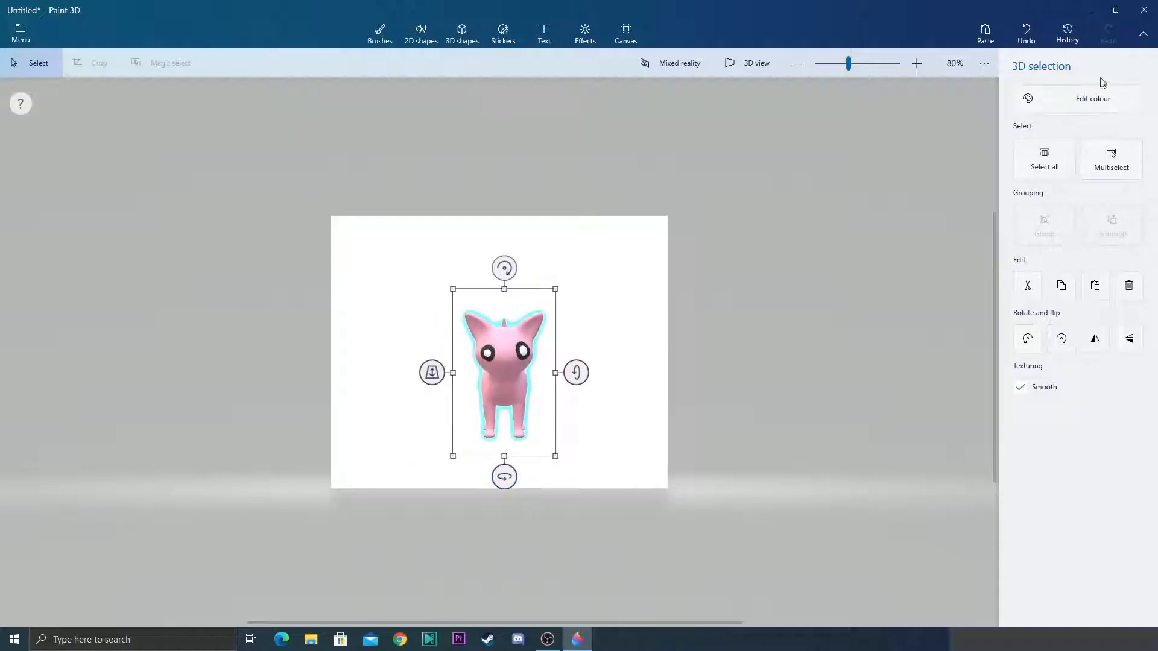
click(594, 373)
drag(523, 388, 477, 355)
click(550, 350)
drag(520, 5, 521, 7)
click(534, 30)
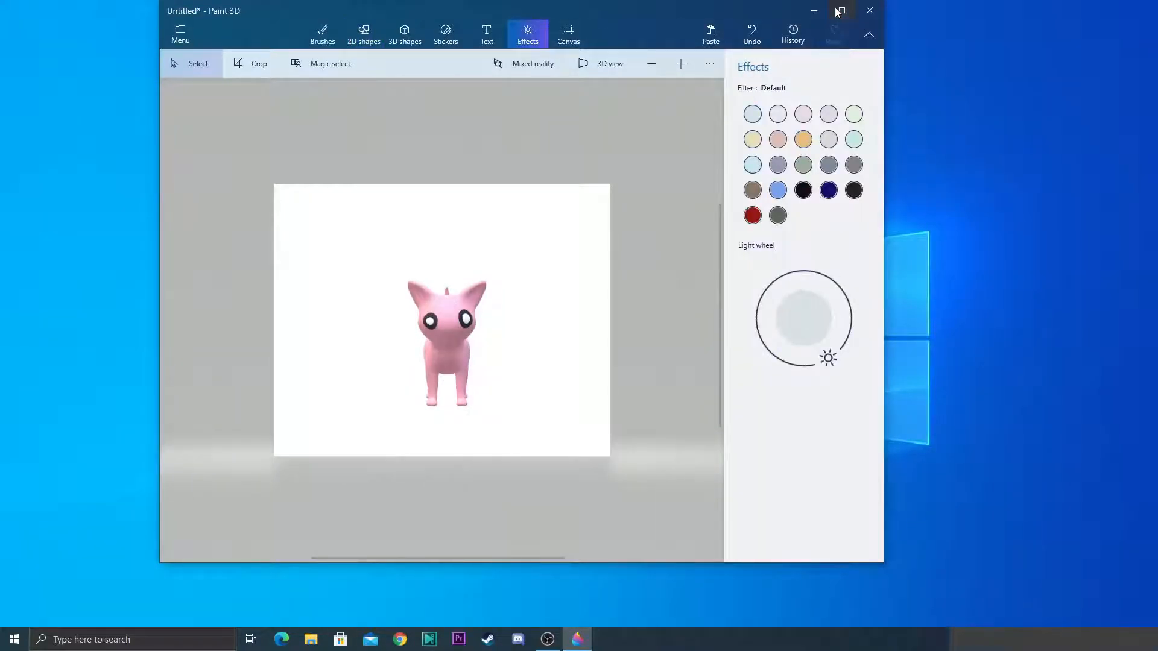
click(840, 8)
- Add the 2D text "Subscribe" in Segoe UI size 48 above the cat
click(538, 36)
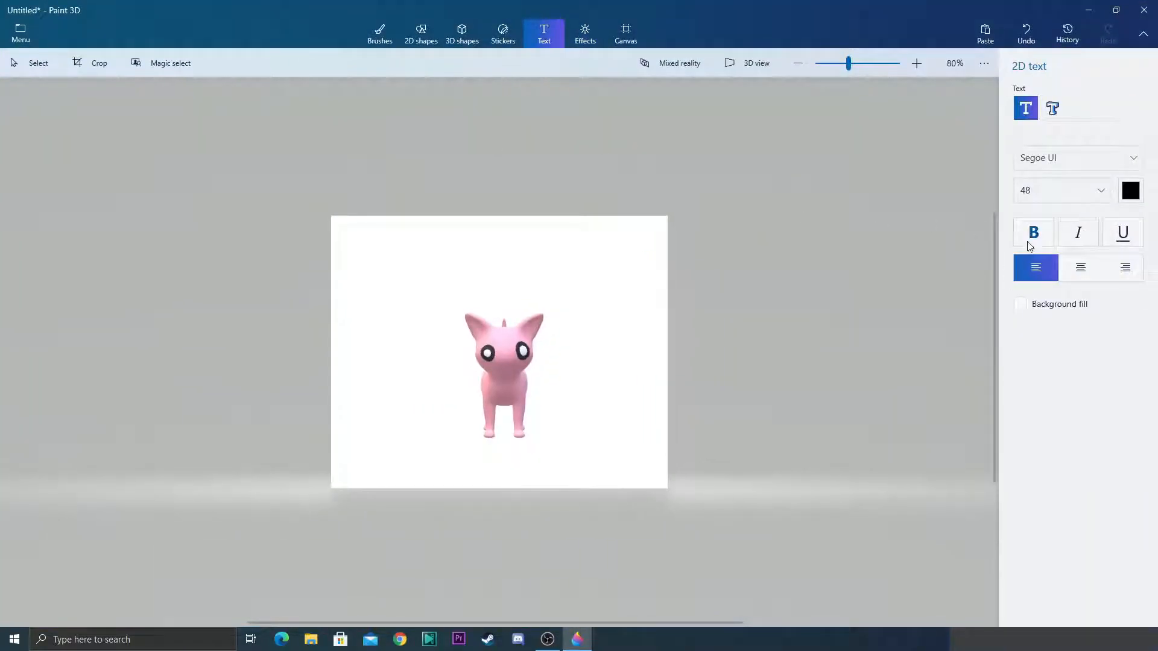
click(368, 237)
text(Subscribe)
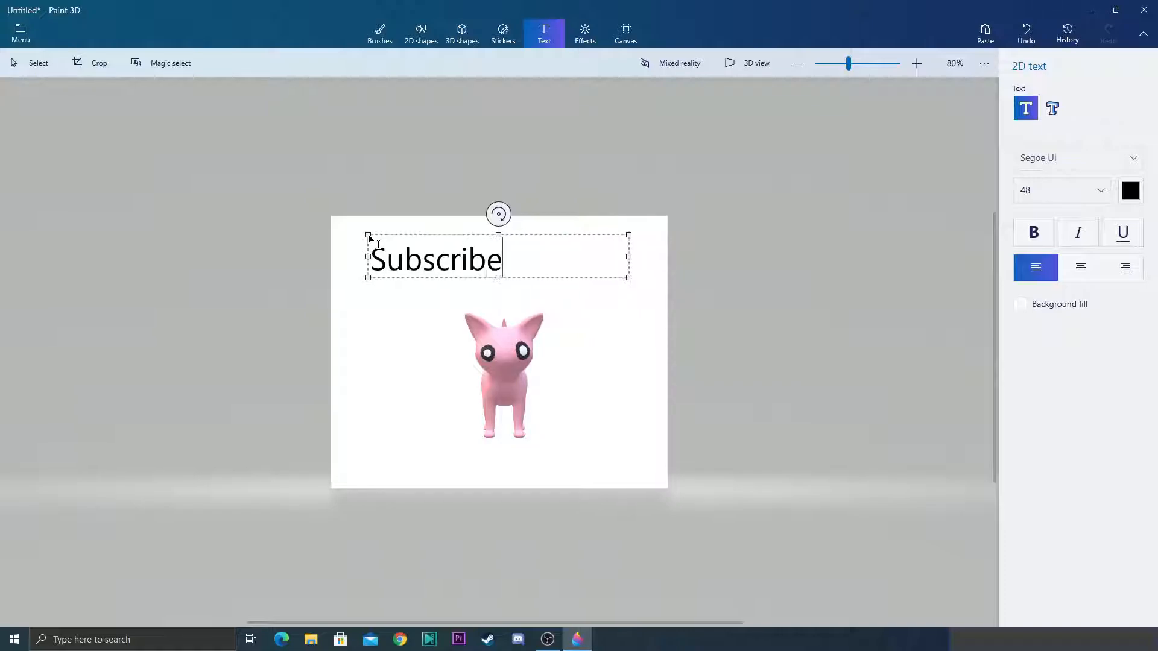
click(422, 392)
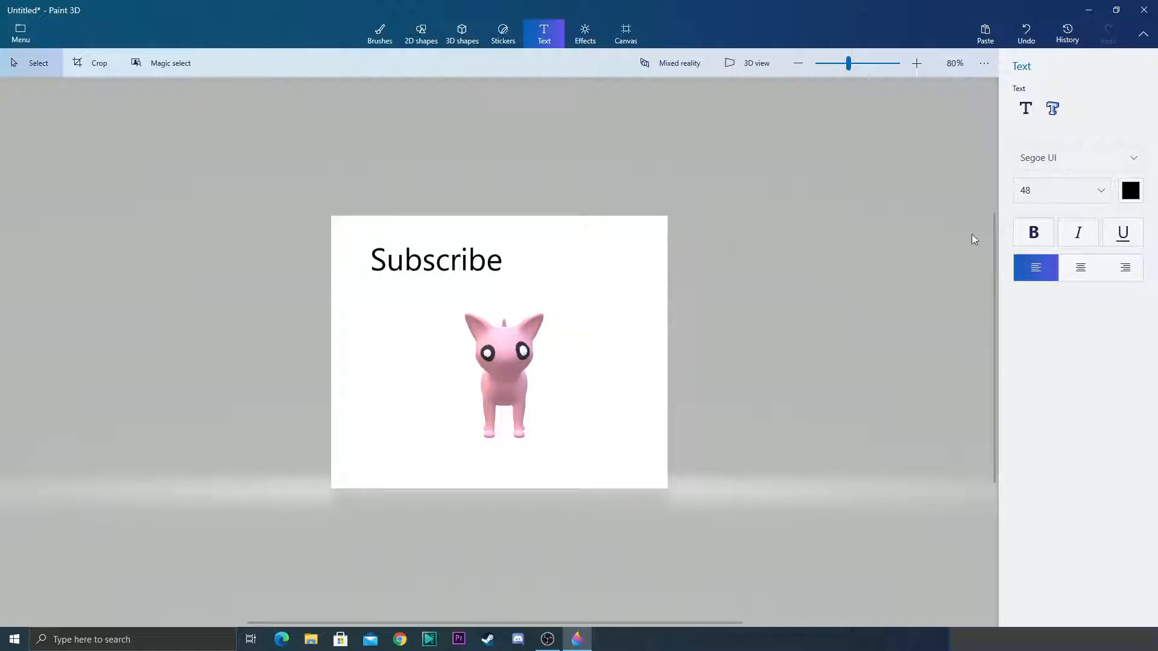
- Add the 3D text "grgdgrdg" and move it directly below the word "Subscribe"
click(1061, 109)
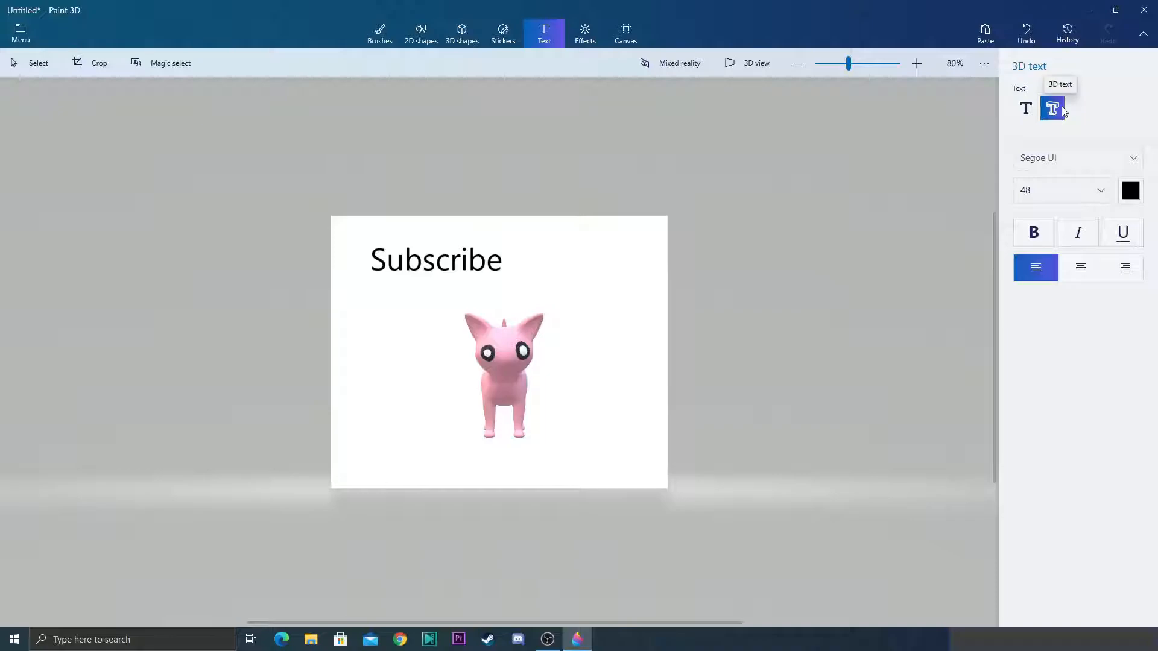
click(387, 468)
text(g)
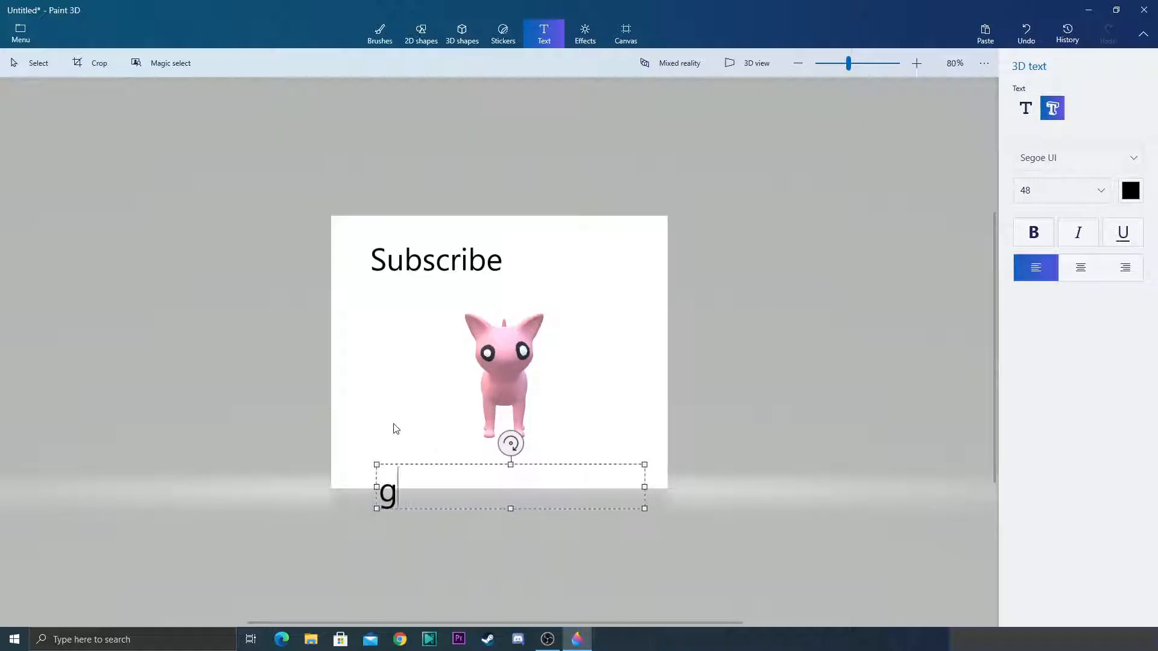
text(rgdgrdg)
click(605, 523)
drag(546, 487, 541, 492)
drag(452, 529, 379, 301)
click(270, 367)
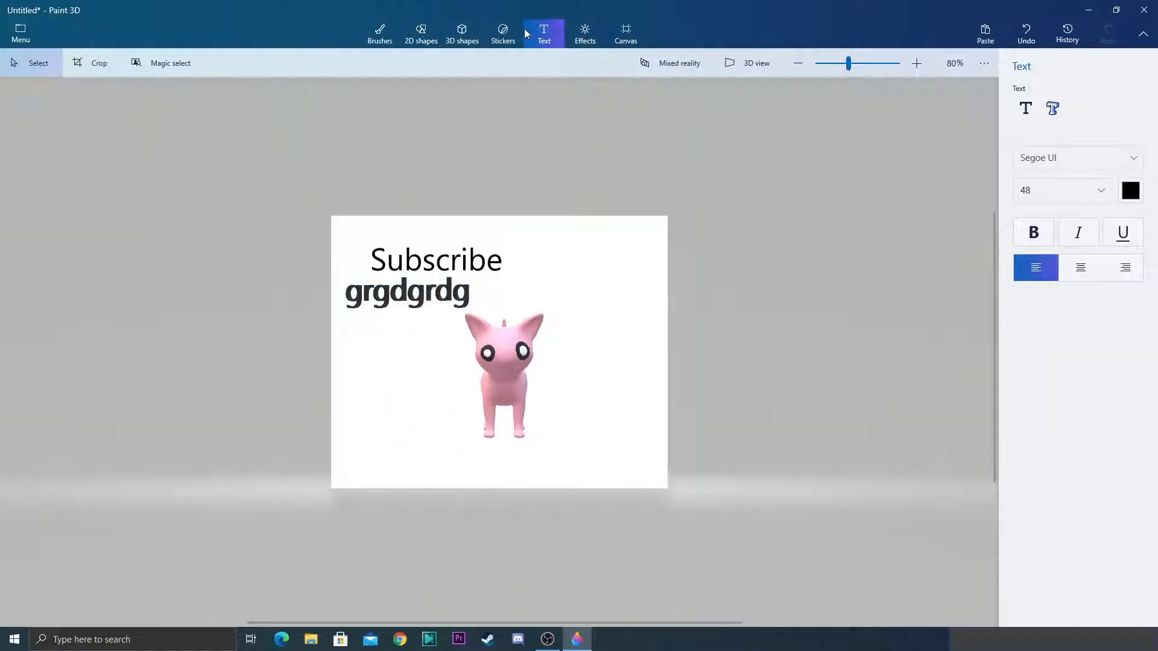
- Place a Hedge texture sticker in the canvas's upper-right corner, make it 3D and spin it around its vertical axis
click(503, 33)
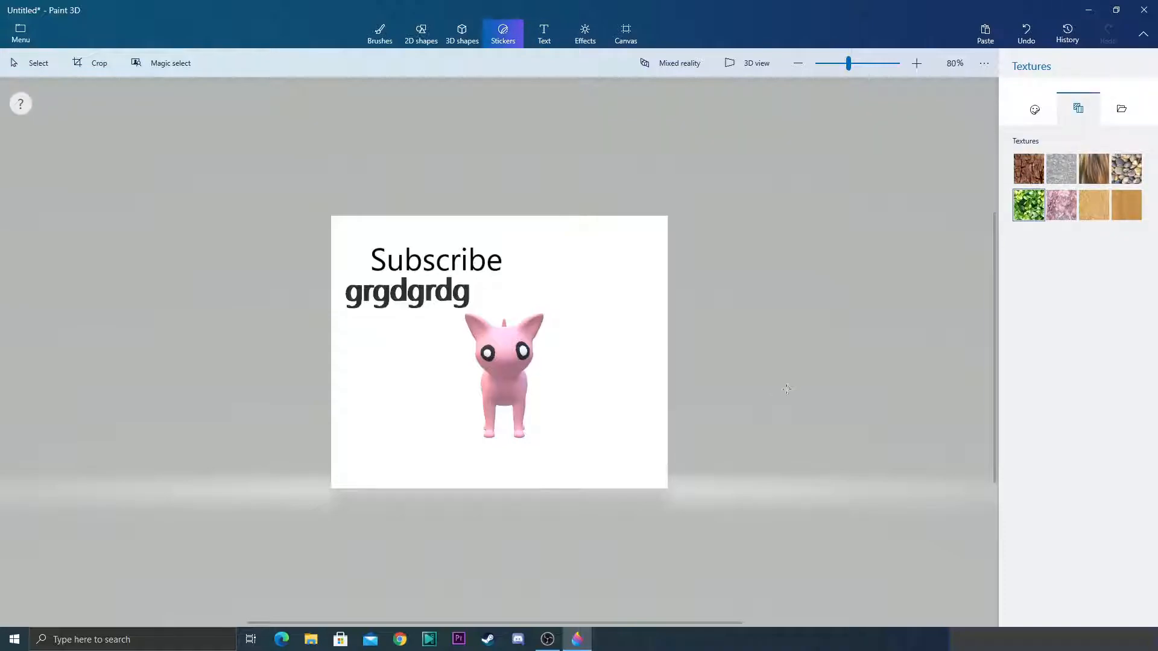
mouse_move(608, 415)
mouse_down()
mouse_move(536, 487)
mouse_move(628, 320)
mouse_move(611, 292)
mouse_up()
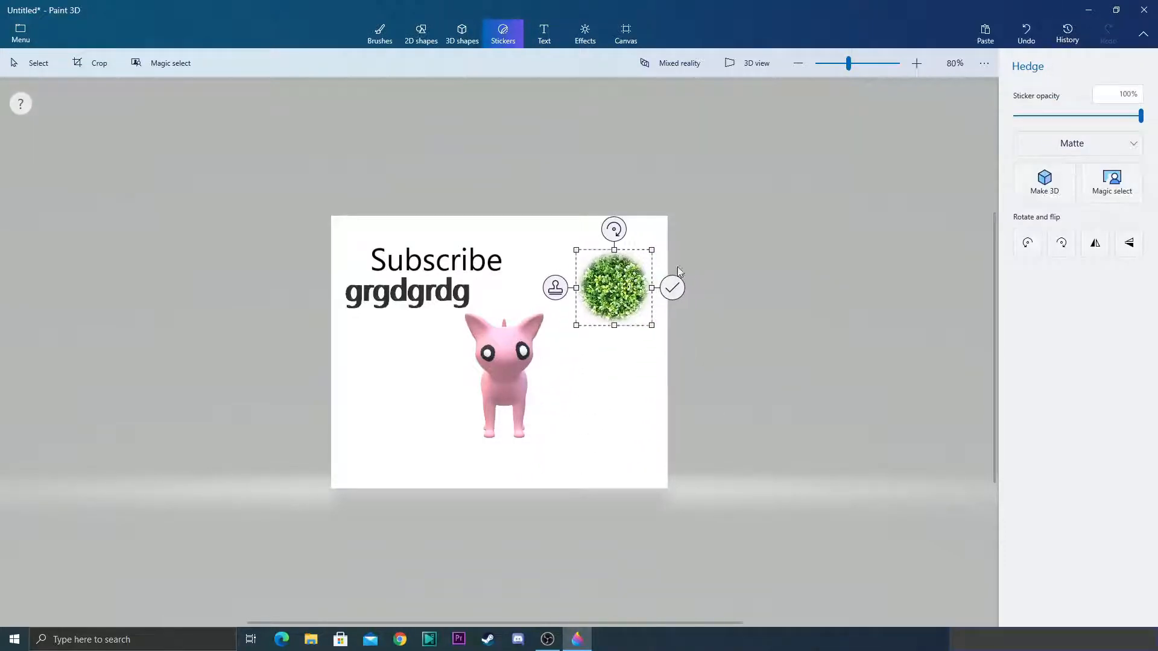
click(1064, 195)
drag(618, 358, 692, 357)
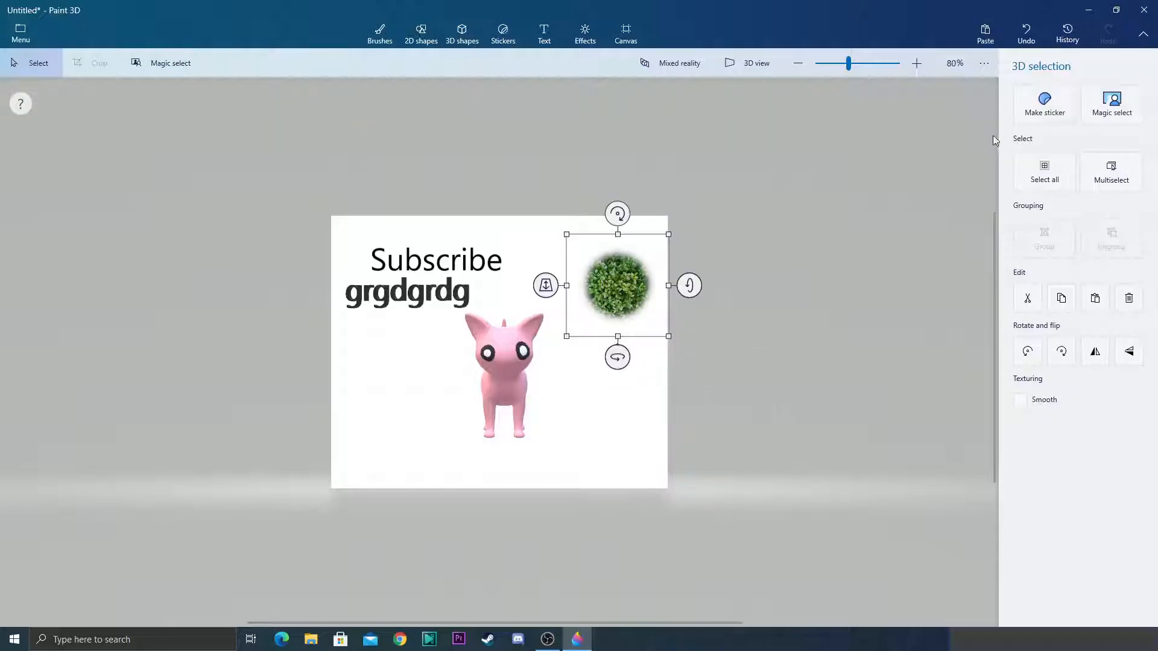
- Convert the 3D hedge back to a sticker, flip it vertically and apply it to the canvas
click(1072, 109)
click(1132, 243)
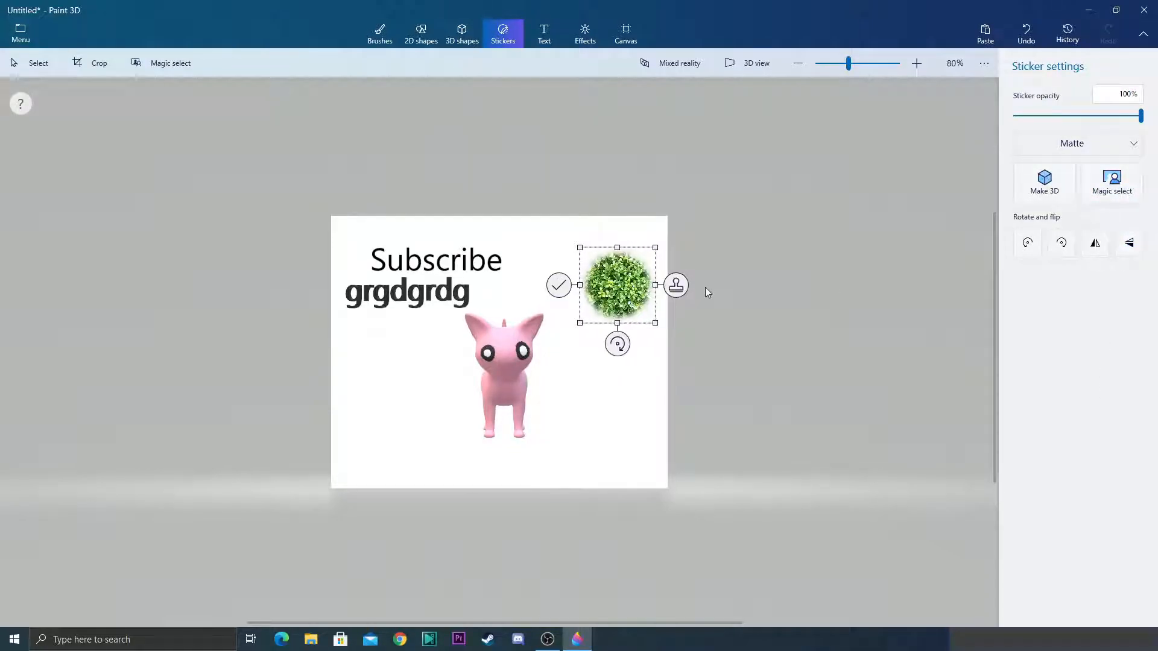
click(558, 284)
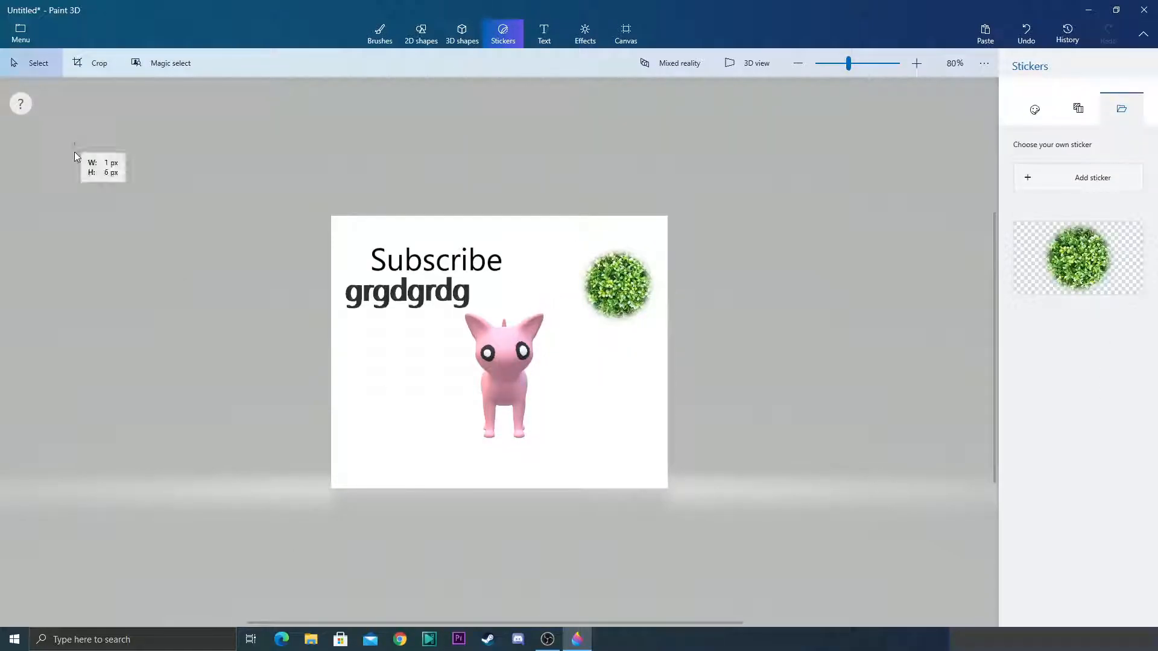
- Crop the canvas closely around the cat to about 249 by 350 px
click(85, 63)
drag(319, 218, 414, 318)
drag(666, 404, 541, 367)
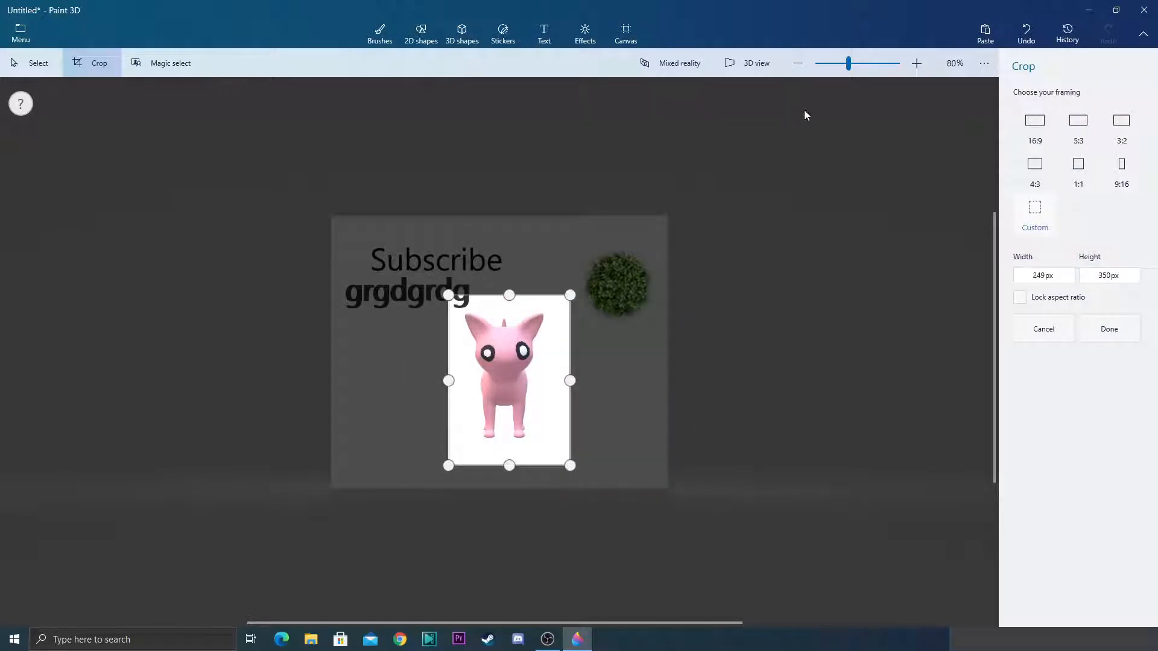
- Switch to the 3D view and orbit the scene to examine the cat and the 3D text from the side
click(754, 65)
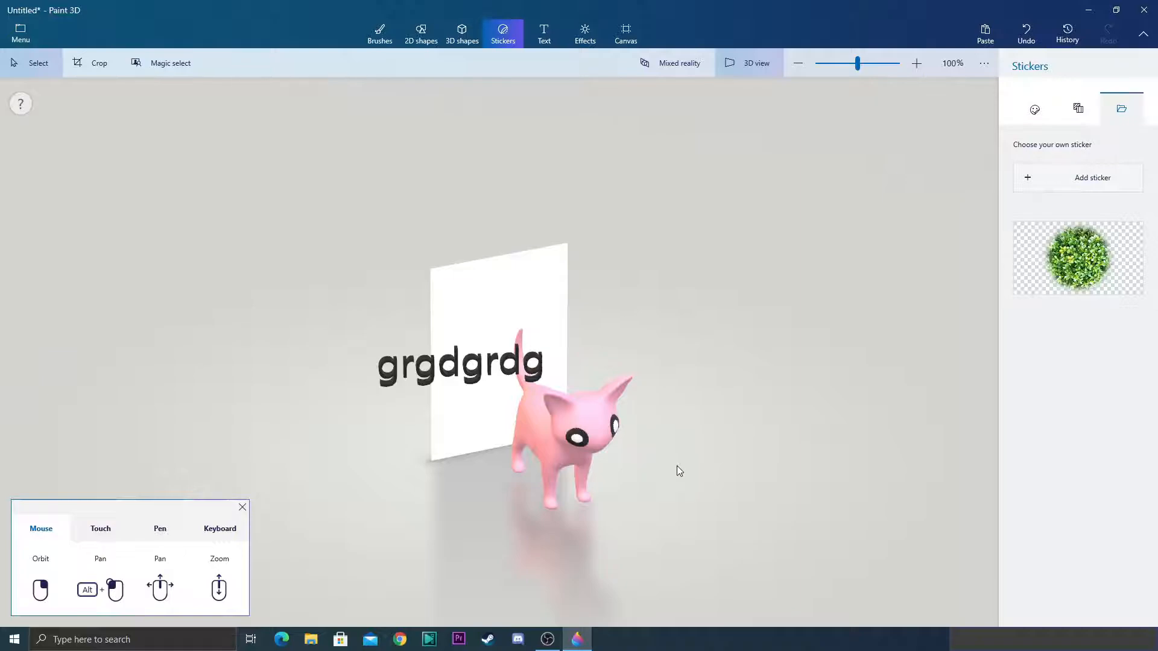
key(alt)
right_drag(673, 438, 580, 413)
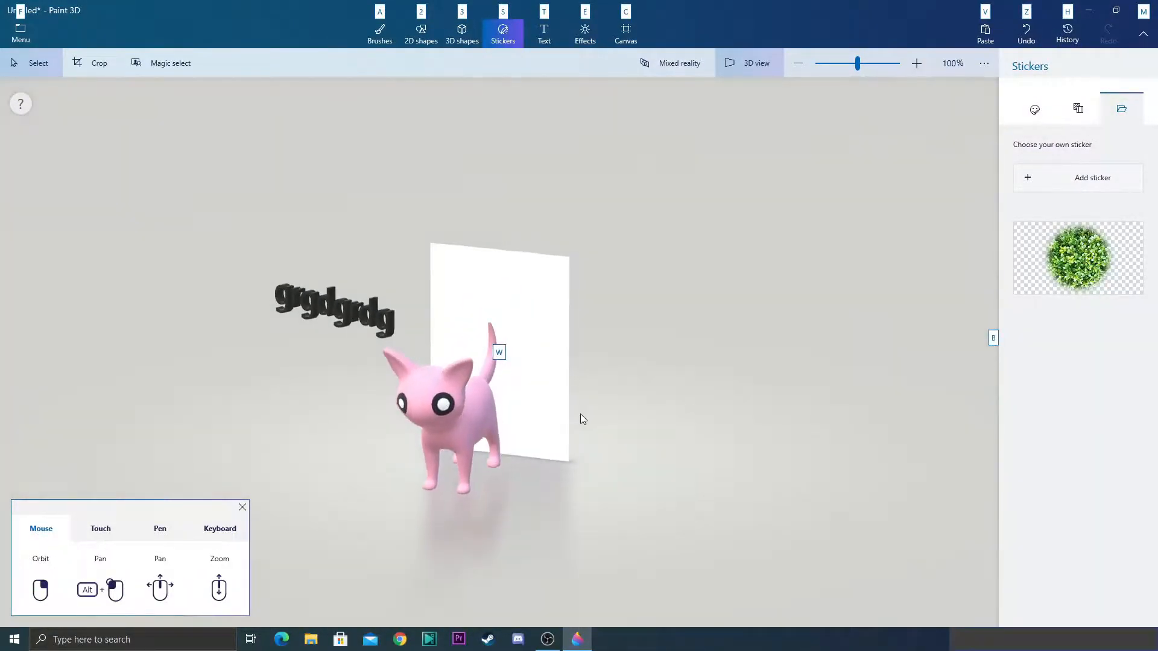
- Close the project and save it under the name "Tutorial"
click(1144, 10)
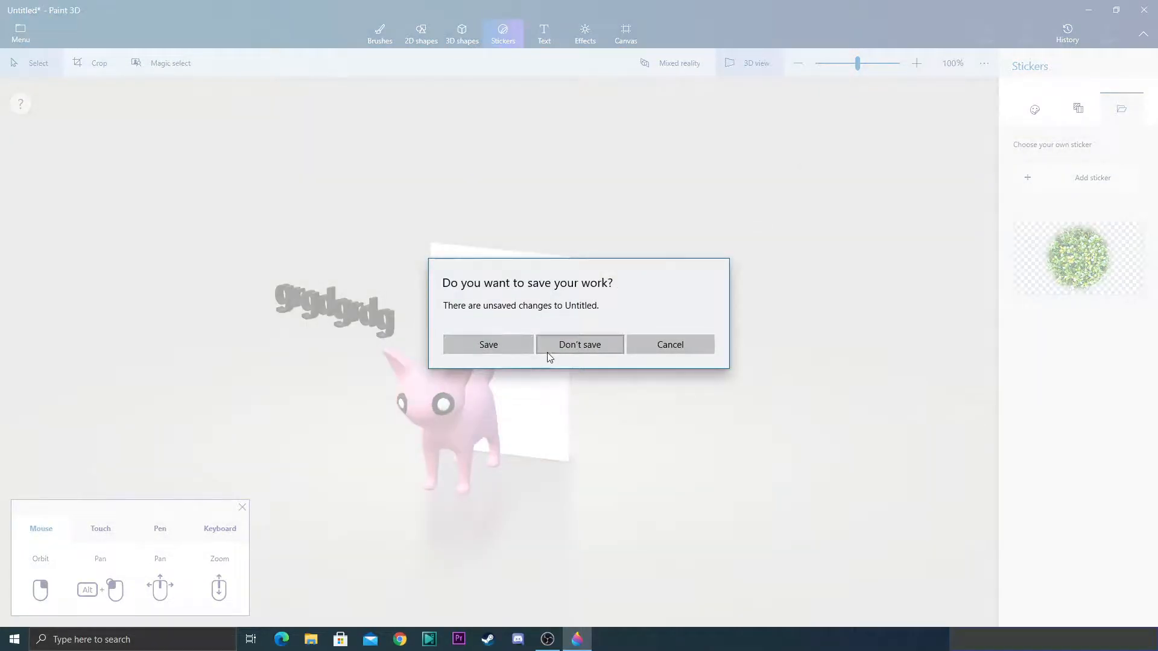
click(512, 344)
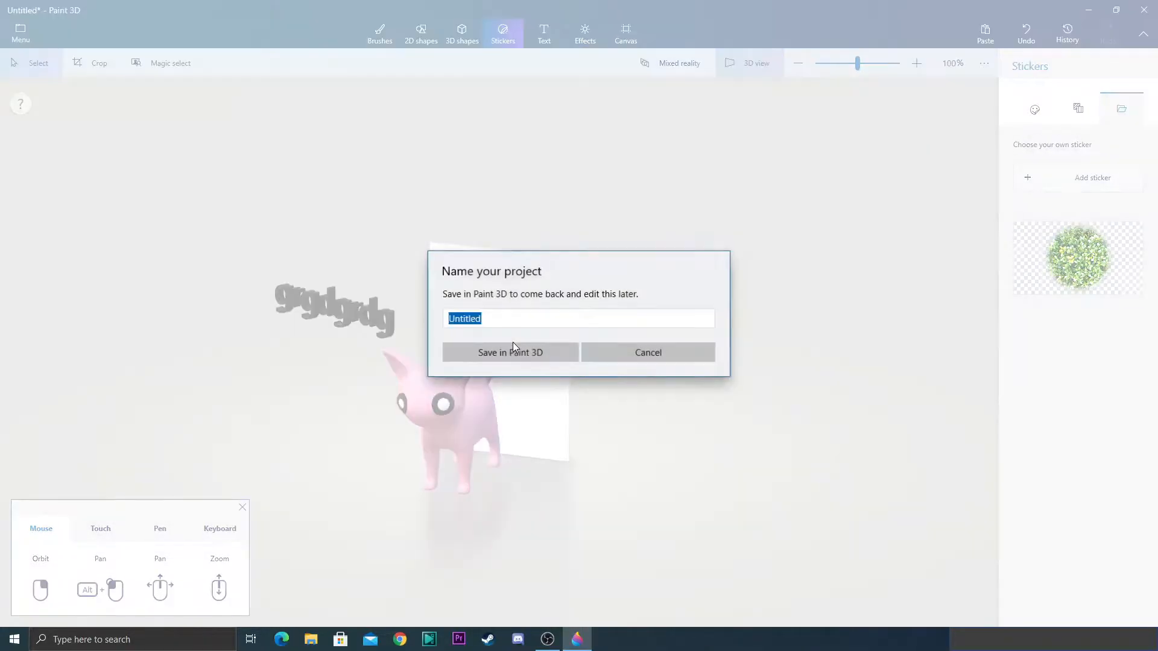
key(BackSpace)
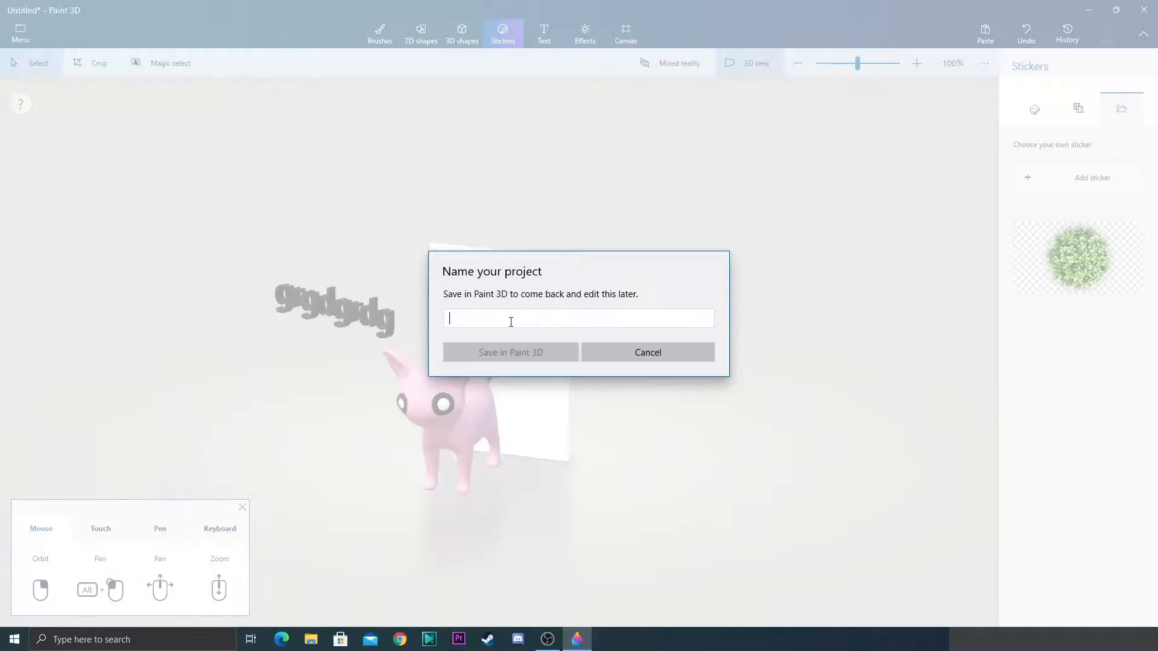
text(Tutorial)
click(515, 354)
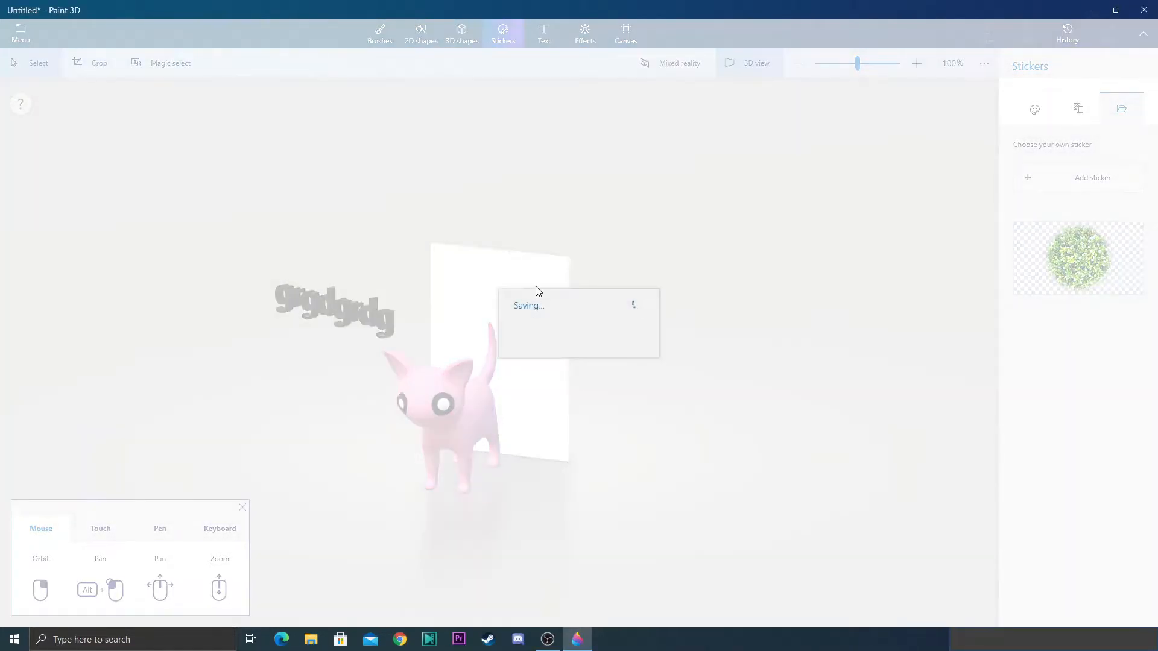